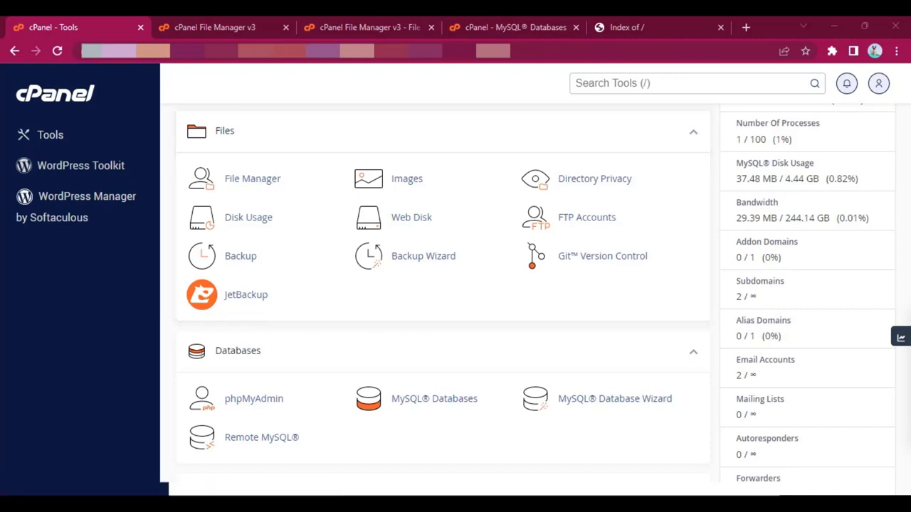
Step: Switch to File Manager and open the martvill subdomain's root folder
{"action": "left_click", "coordinate": [248, 24]}
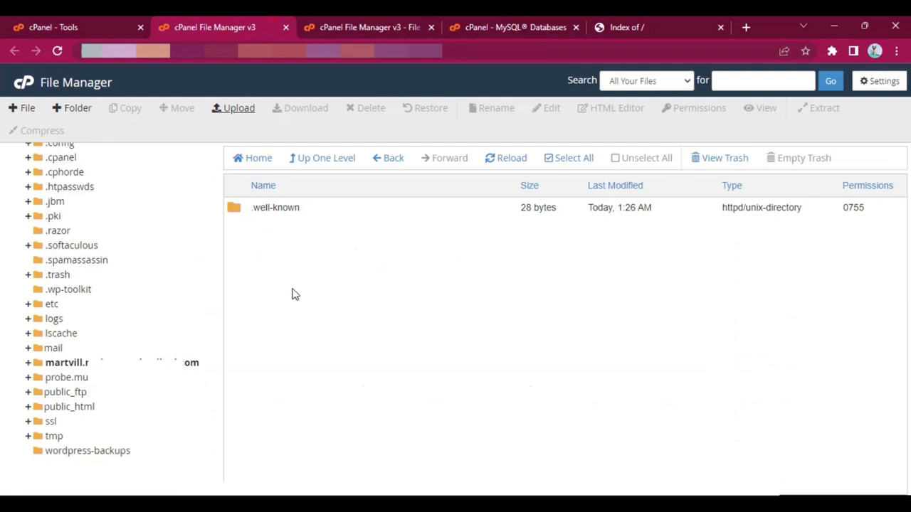
{"action": "left_click", "coordinate": [325, 330]}
{"action": "left_click", "coordinate": [186, 363]}
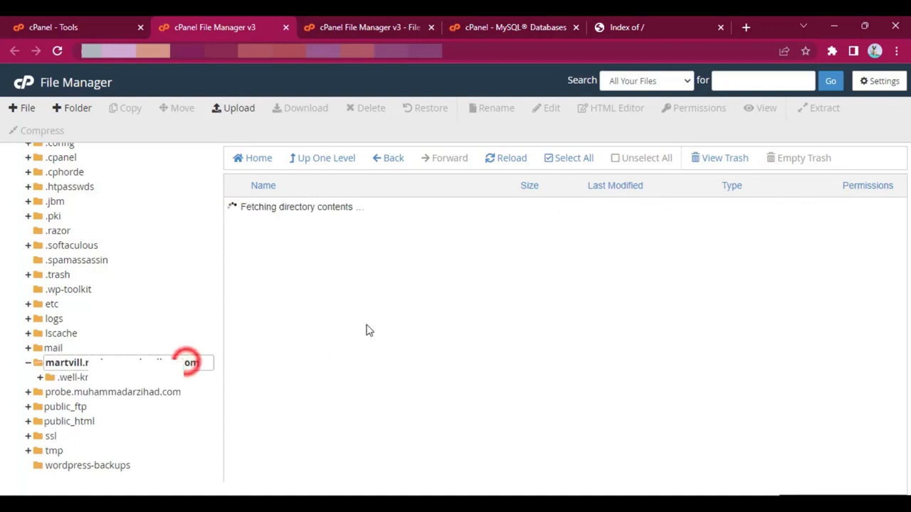
{"action": "left_click", "coordinate": [367, 263]}
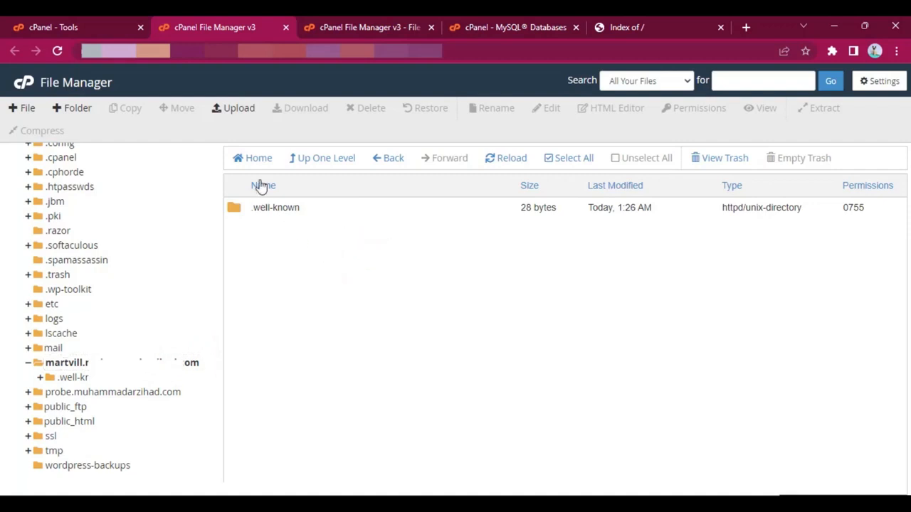
Step: Upload multivendor.zip to the martvill subdomain folder and return to that folder's file listing
{"action": "left_click", "coordinate": [235, 109]}
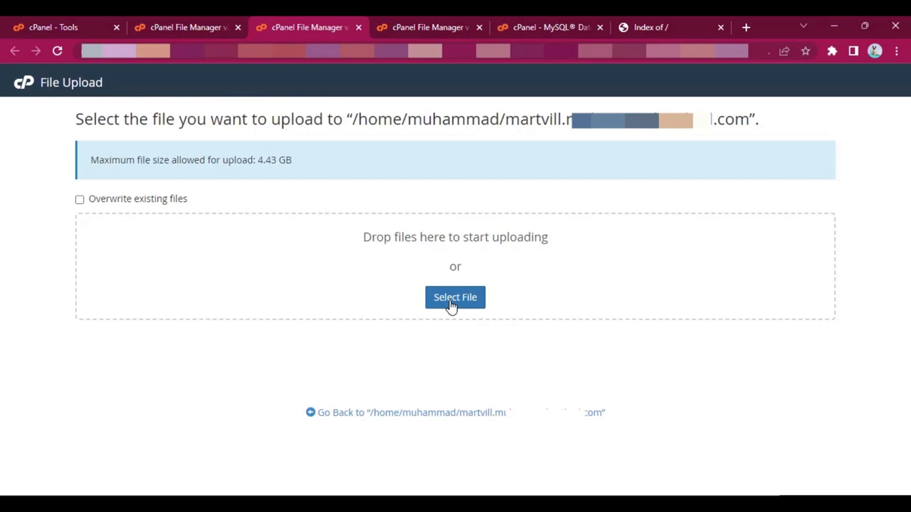
{"action": "left_click", "coordinate": [450, 303]}
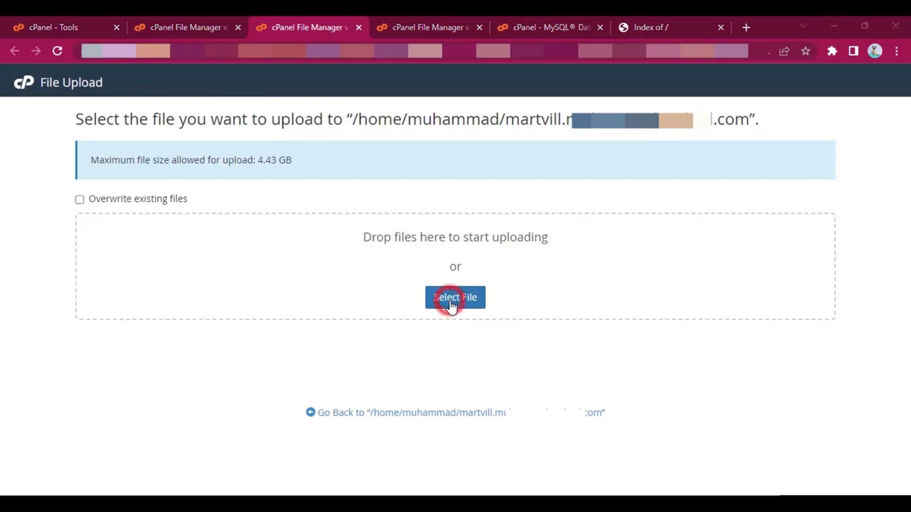
{"action": "left_click", "coordinate": [177, 165]}
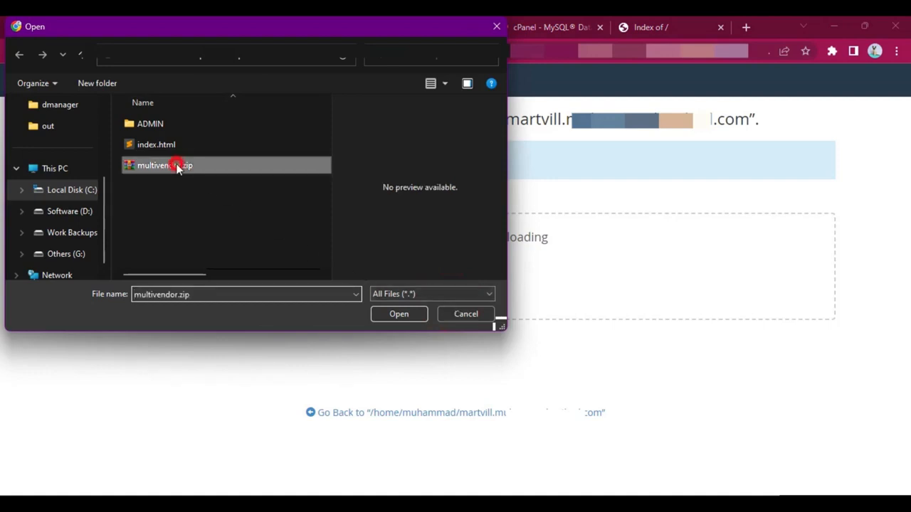
{"action": "left_click", "coordinate": [397, 314]}
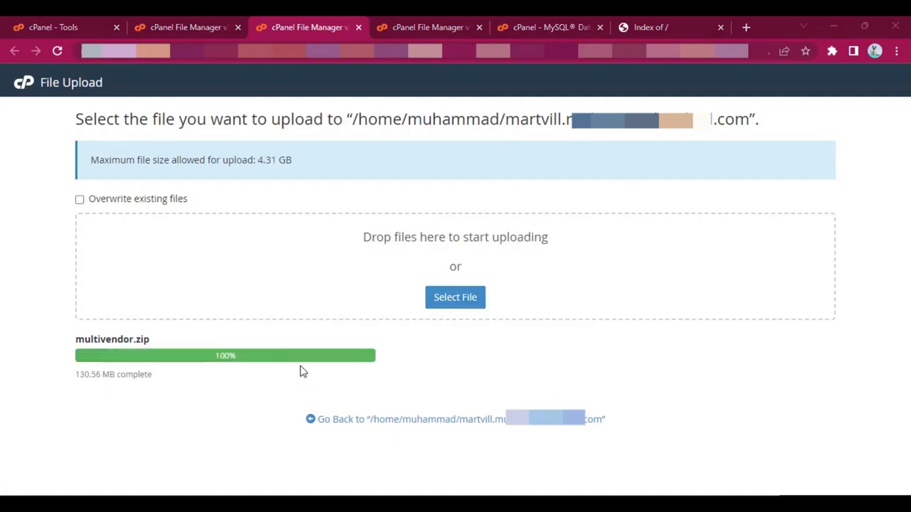
{"action": "left_click", "coordinate": [421, 421]}
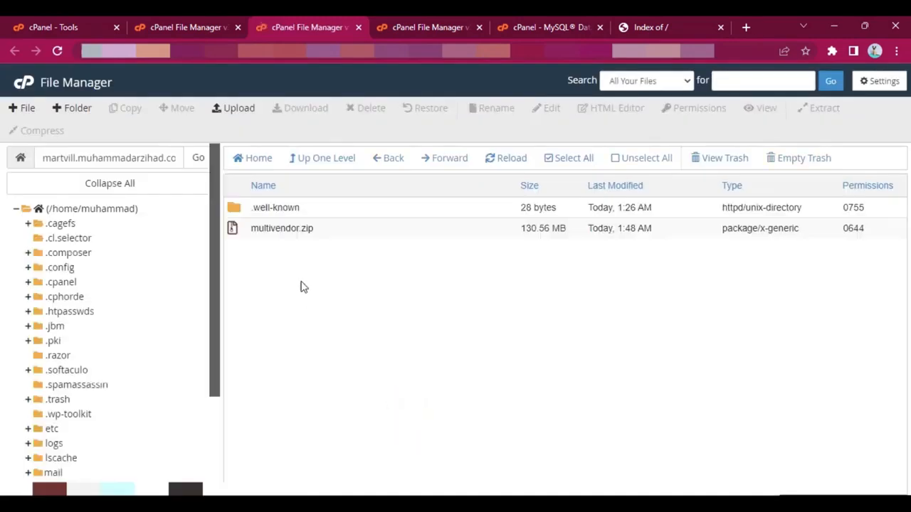
Step: Extract multivendor.zip into the martvill subdomain folder and dismiss the extraction results
{"action": "right_click", "coordinate": [332, 233]}
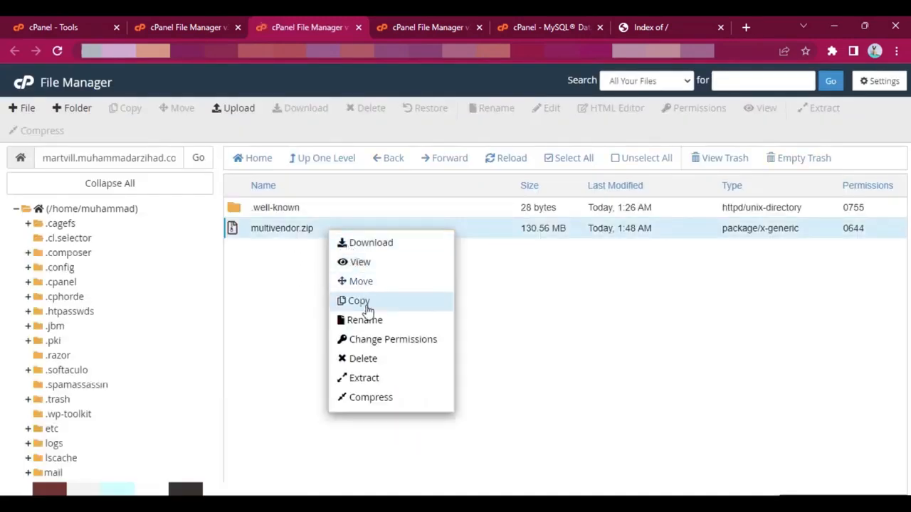
{"action": "left_click", "coordinate": [374, 380]}
{"action": "left_click", "coordinate": [550, 349]}
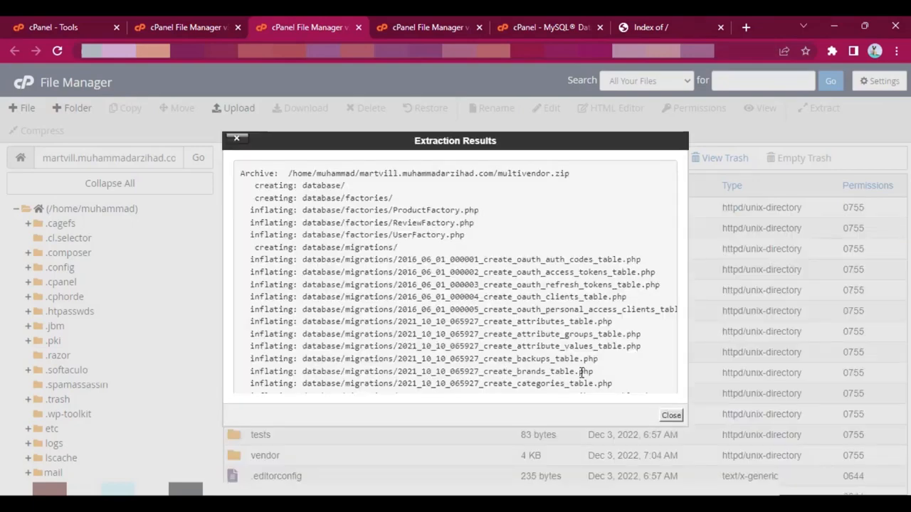
{"action": "left_click", "coordinate": [671, 416]}
Step: Delete the multivendor.zip archive from the martvill subdomain folder
{"action": "scroll", "coordinate": [415, 295], "scroll_direction": "down", "scroll_amount": 5}
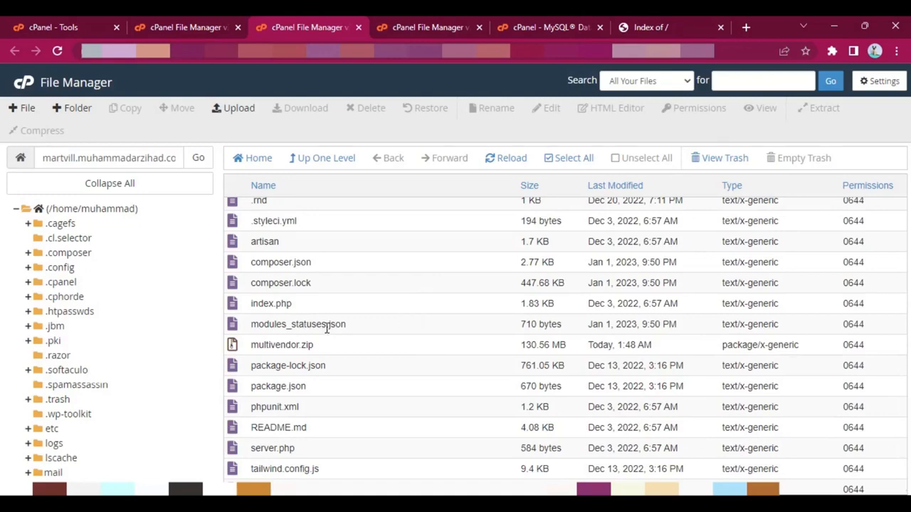
{"action": "right_click", "coordinate": [368, 351]}
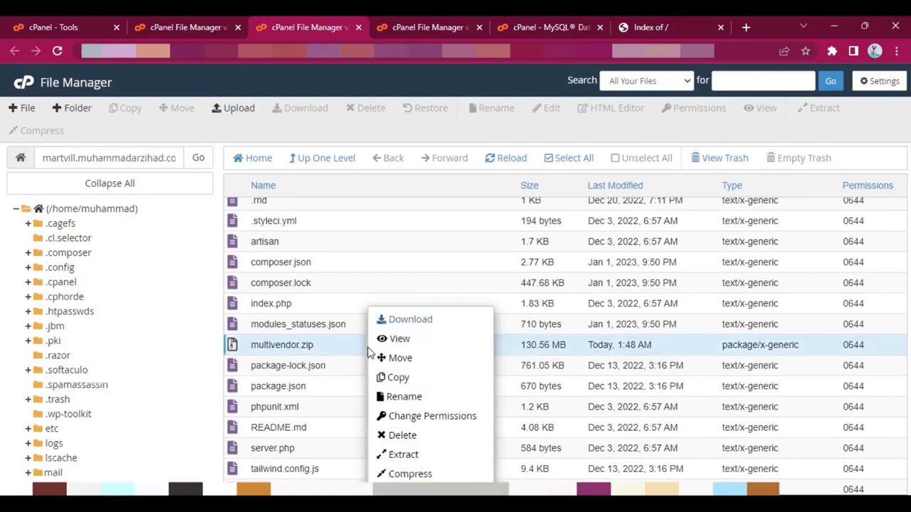
{"action": "left_click", "coordinate": [417, 441]}
{"action": "left_click", "coordinate": [560, 321]}
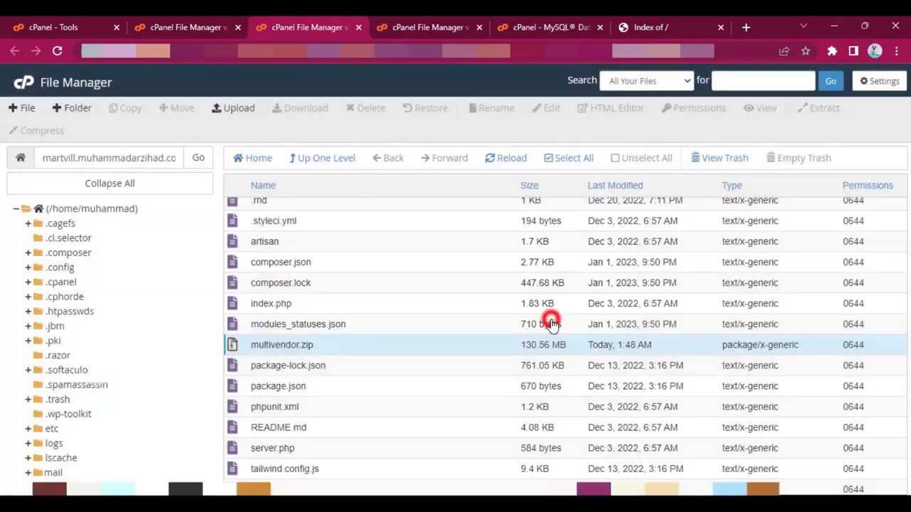
{"action": "scroll", "coordinate": [387, 356], "scroll_direction": "up", "scroll_amount": 3}
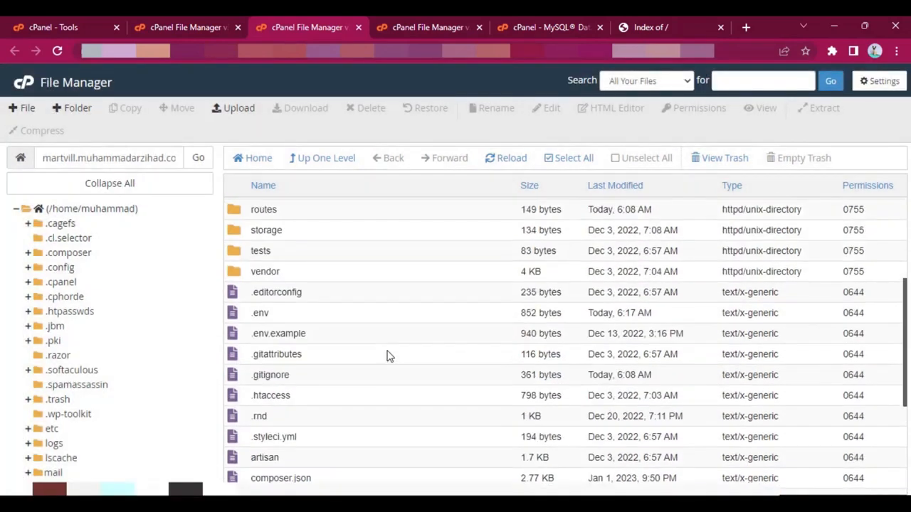
{"action": "scroll", "coordinate": [384, 360], "scroll_direction": "up", "scroll_amount": 3}
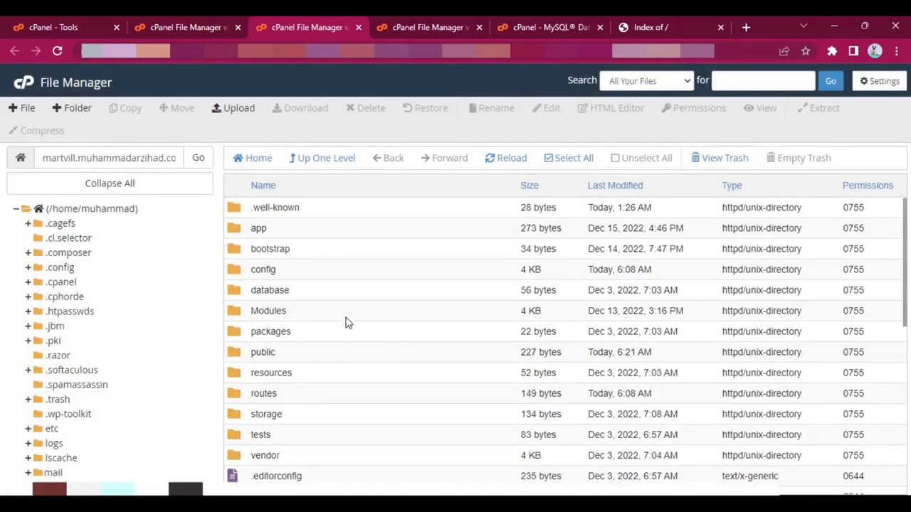
{"action": "scroll", "coordinate": [429, 315], "scroll_direction": "down", "scroll_amount": 4}
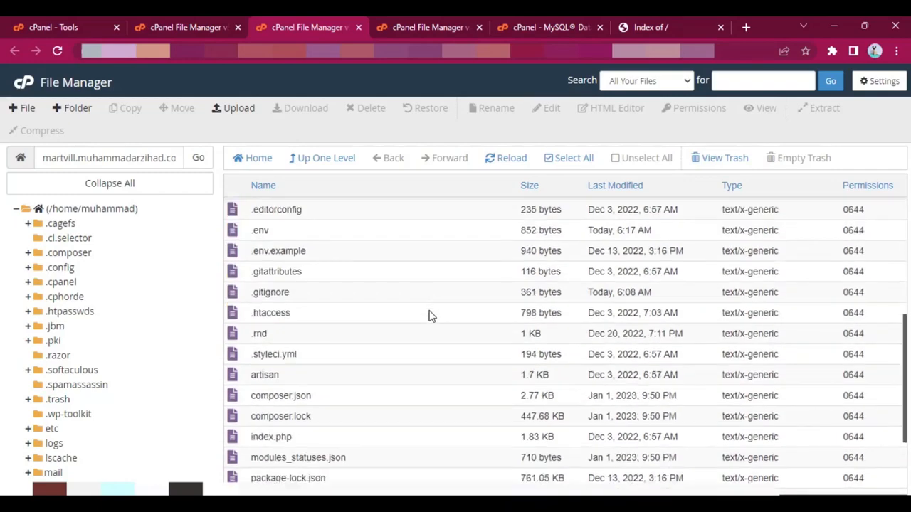
{"action": "scroll", "coordinate": [396, 333], "scroll_direction": "up", "scroll_amount": 4}
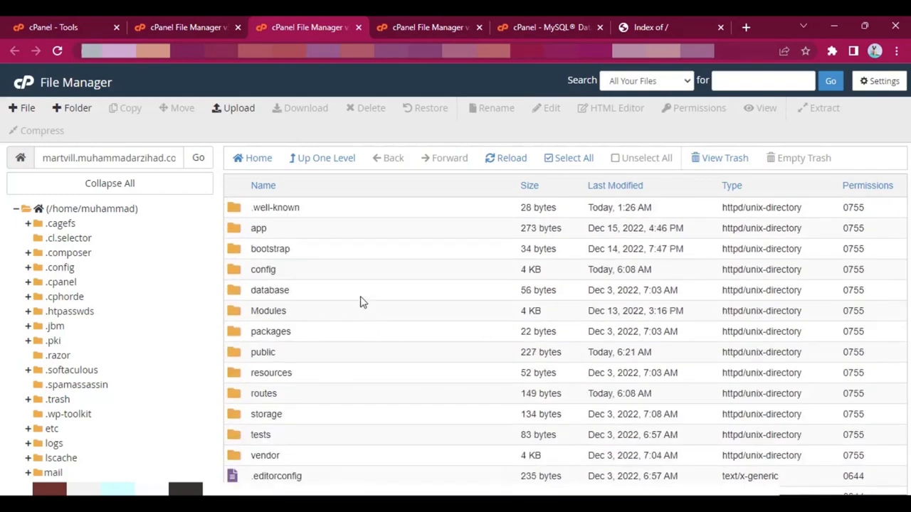
Step: Reload the martvill website in its browser tab and go to its /install address
{"action": "left_click", "coordinate": [627, 21]}
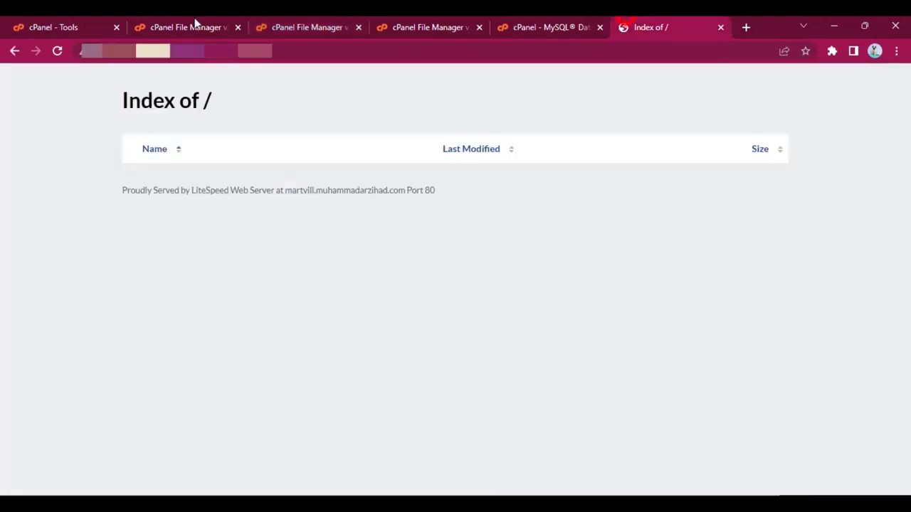
{"action": "left_click", "coordinate": [57, 50]}
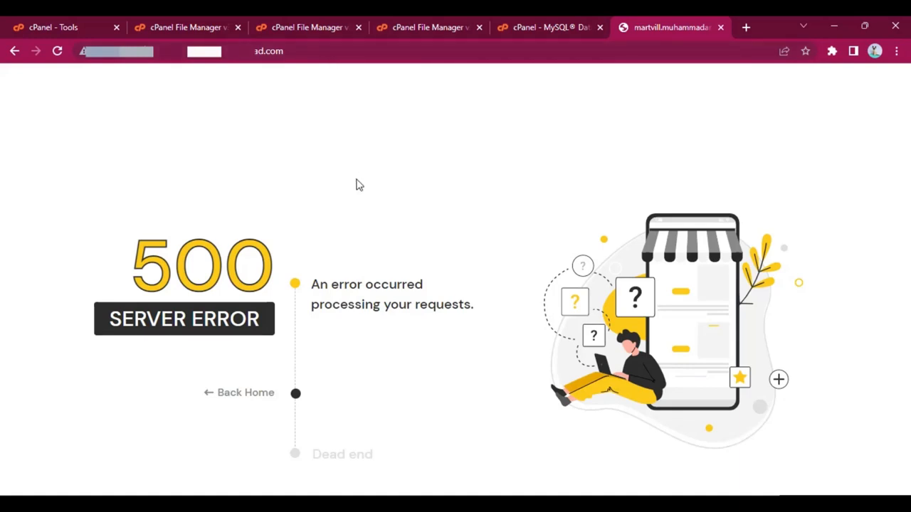
{"action": "left_click", "coordinate": [333, 53]}
{"action": "left_click", "coordinate": [332, 53]}
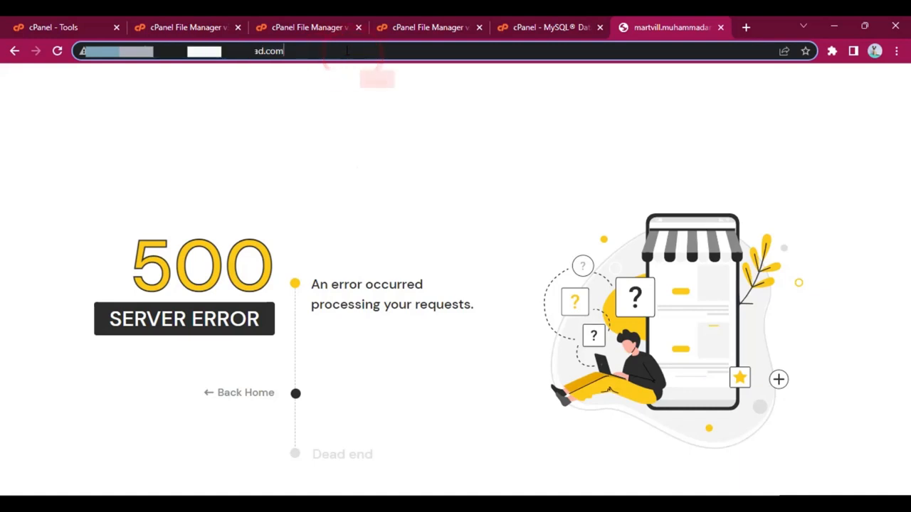
{"action": "type", "text": "/"}
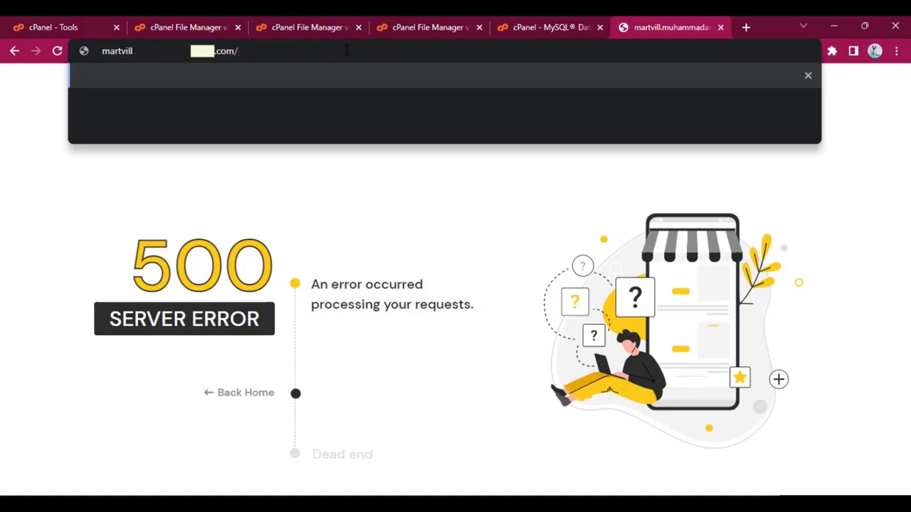
{"action": "type", "text": "install"}
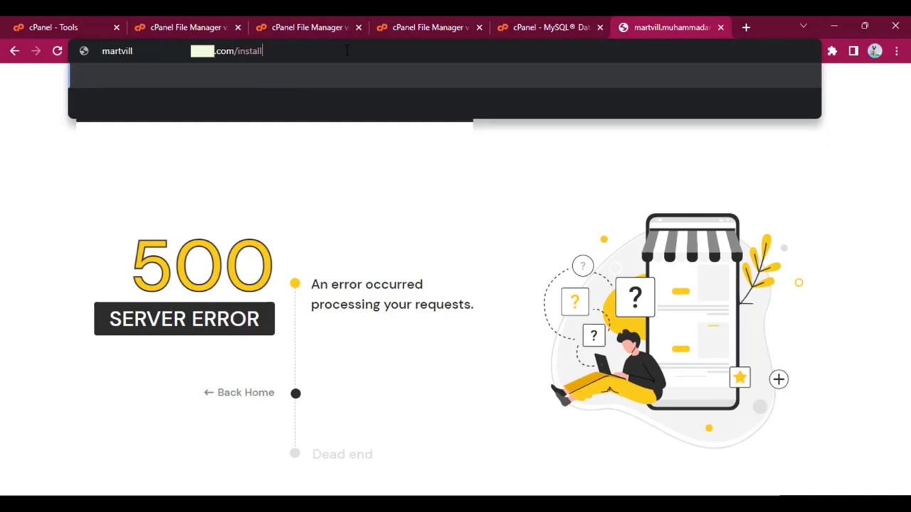
{"action": "key", "text": "Return"}
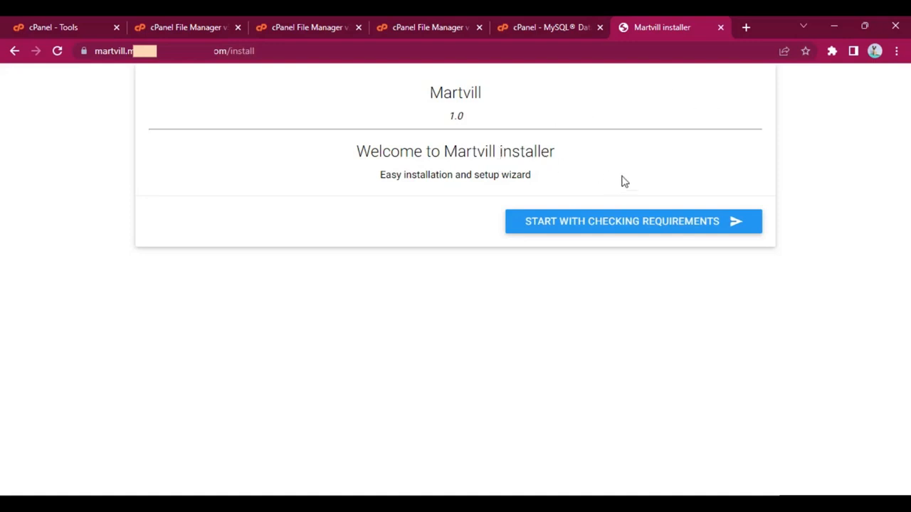
Step: Start the Martvill installer's requirements check, review the server requirements and continue to the folder permissions check
{"action": "left_click", "coordinate": [689, 230]}
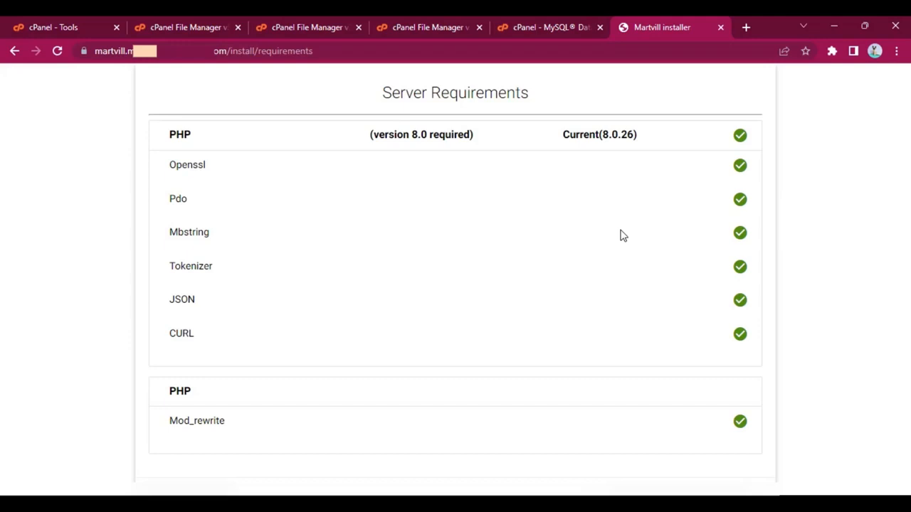
{"action": "scroll", "coordinate": [621, 235], "scroll_direction": "down", "scroll_amount": 1}
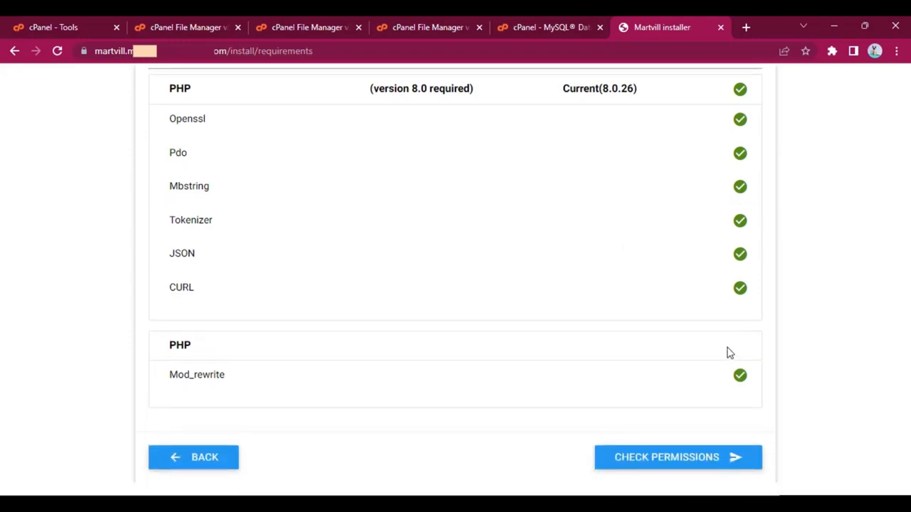
{"action": "scroll", "coordinate": [685, 408], "scroll_direction": "up", "scroll_amount": 1}
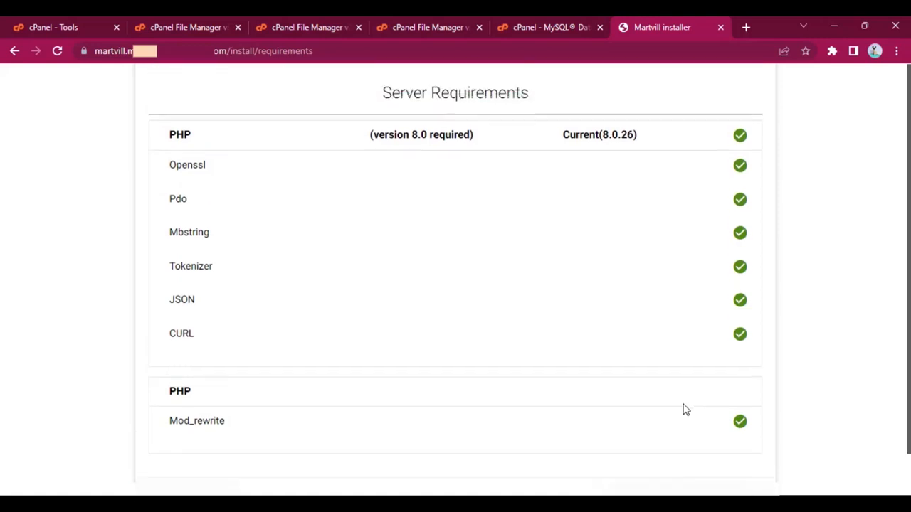
{"action": "scroll", "coordinate": [683, 408], "scroll_direction": "down", "scroll_amount": 1}
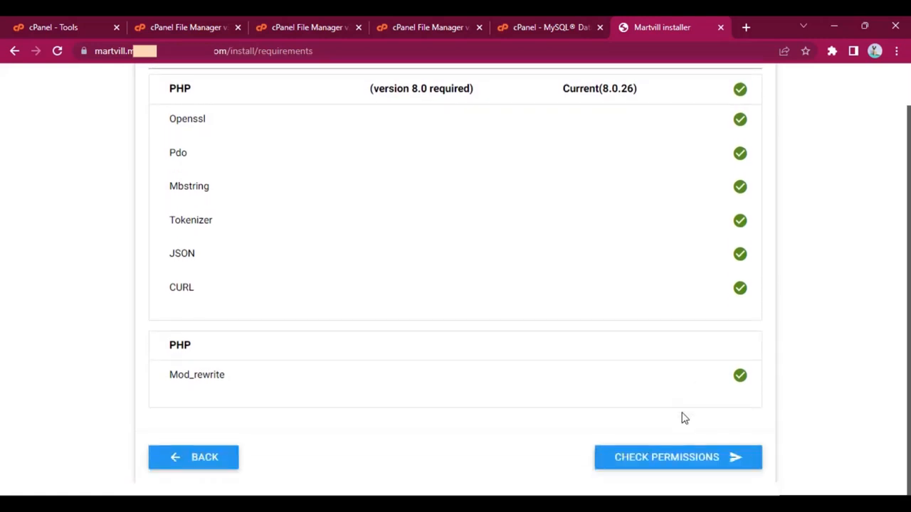
{"action": "left_click", "coordinate": [683, 463]}
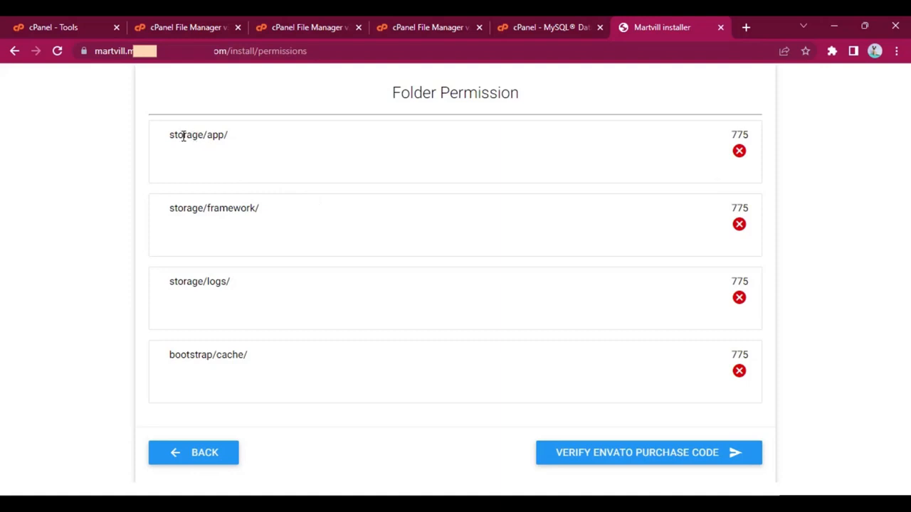
Step: Examine the 775 permission requirements for storage/app/, storage/framework/, storage/logs/ and bootstrap/cache/
{"action": "left_click_drag", "start_coordinate": [183, 135], "coordinate": [234, 137]}
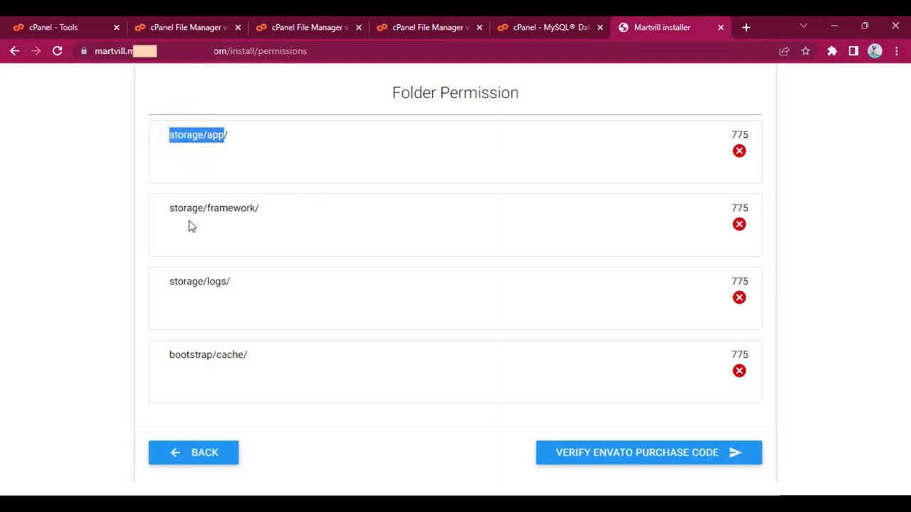
{"action": "left_click_drag", "start_coordinate": [183, 208], "coordinate": [260, 241]}
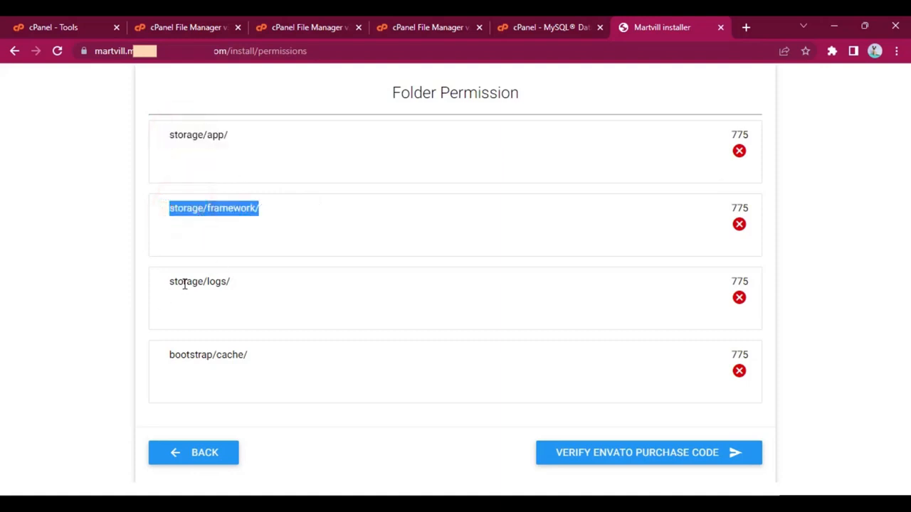
{"action": "left_click_drag", "start_coordinate": [184, 284], "coordinate": [260, 299]}
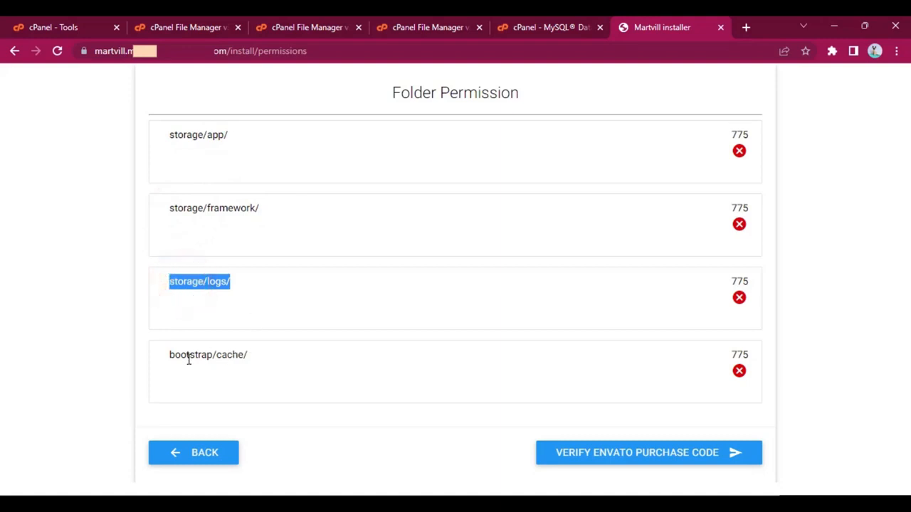
{"action": "left_click_drag", "start_coordinate": [187, 358], "coordinate": [299, 363]}
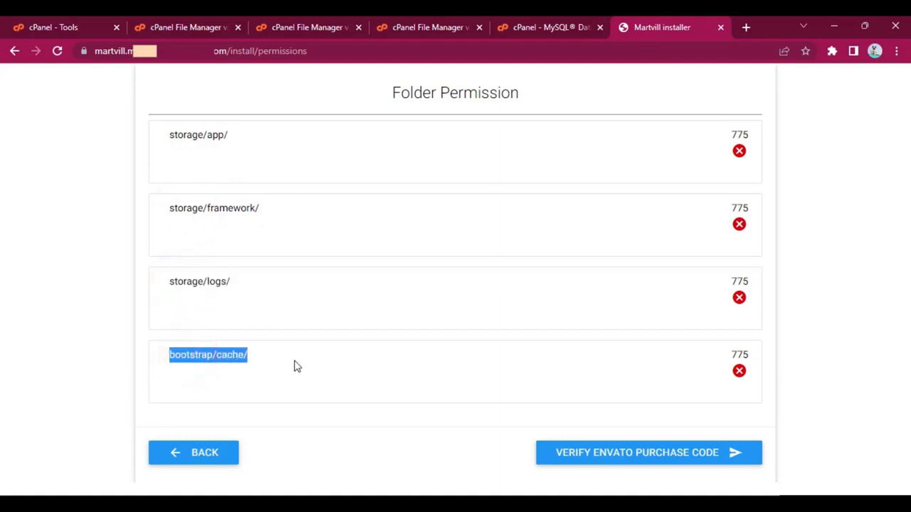
{"action": "left_click", "coordinate": [276, 353]}
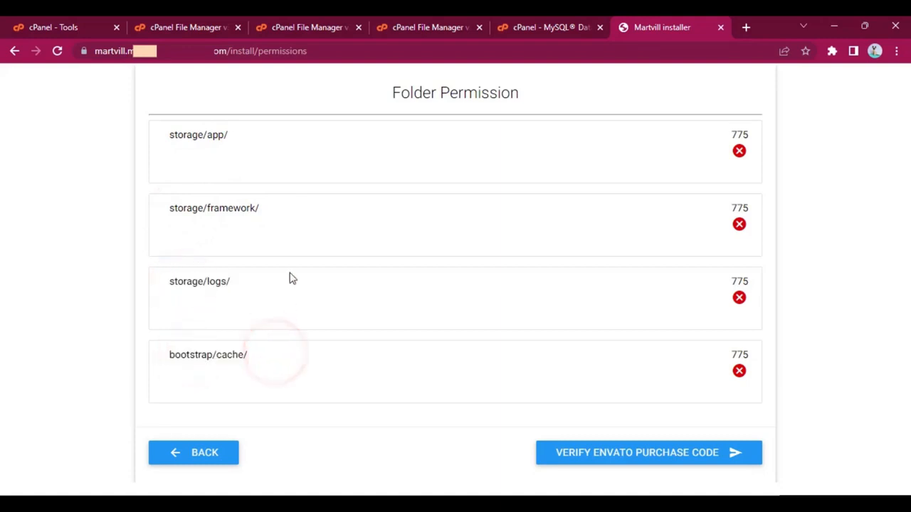
Step: In cPanel File Manager, open the martvill site's storage folder and set its app folder's permissions to 775 by granting group write access
{"action": "left_click", "coordinate": [207, 24]}
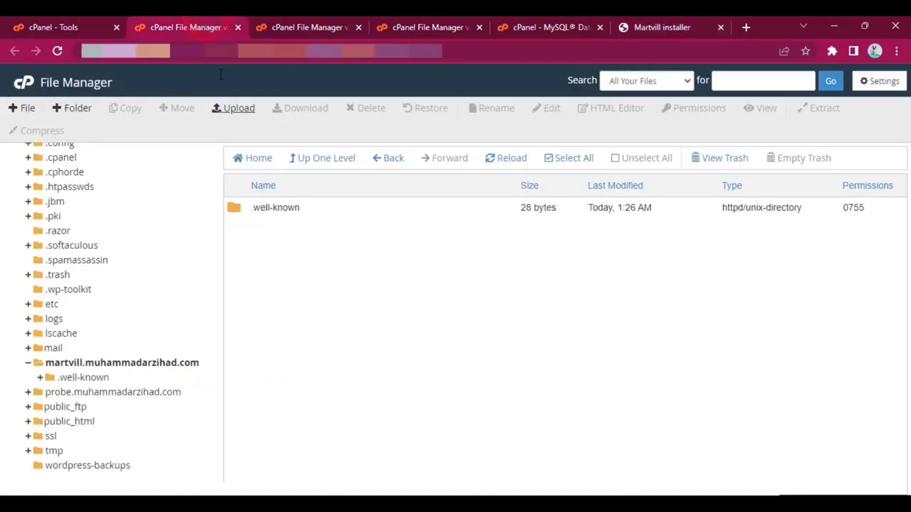
{"action": "left_click", "coordinate": [303, 27]}
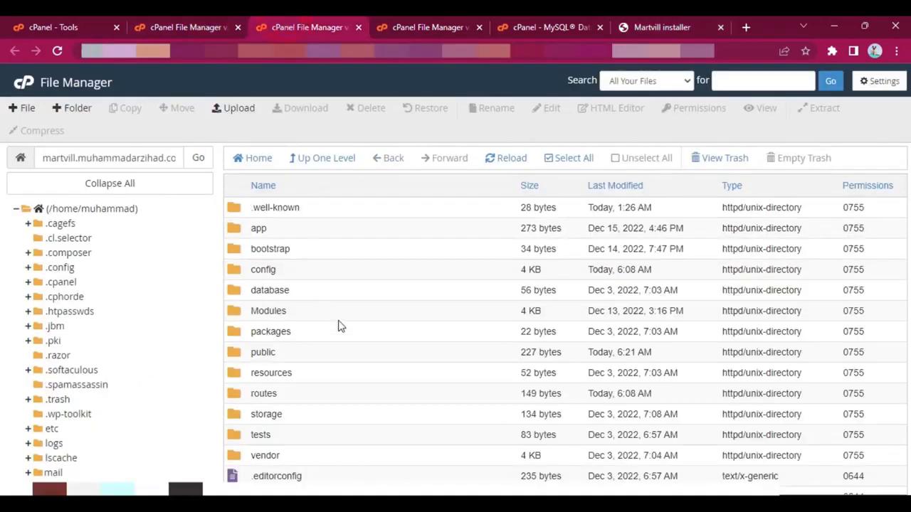
{"action": "scroll", "coordinate": [312, 295], "scroll_direction": "down", "scroll_amount": 1}
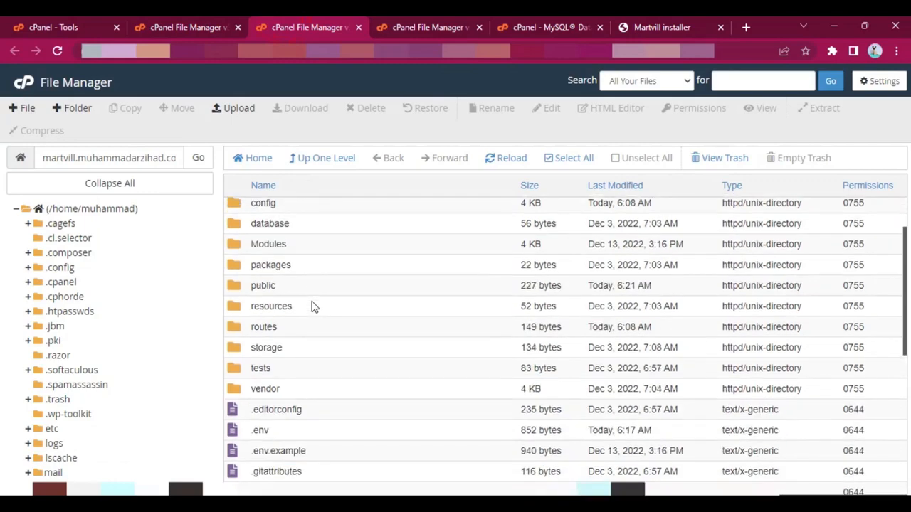
{"action": "double_click", "coordinate": [358, 345]}
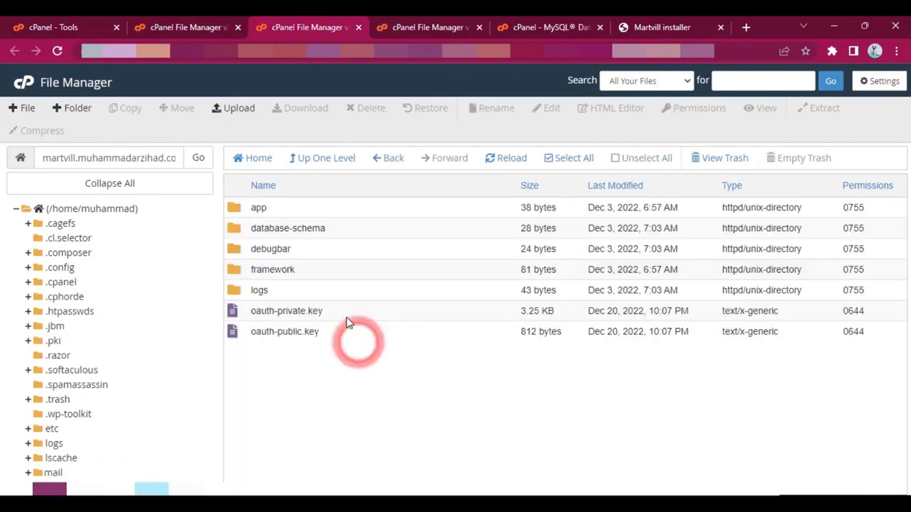
{"action": "left_click", "coordinate": [304, 213]}
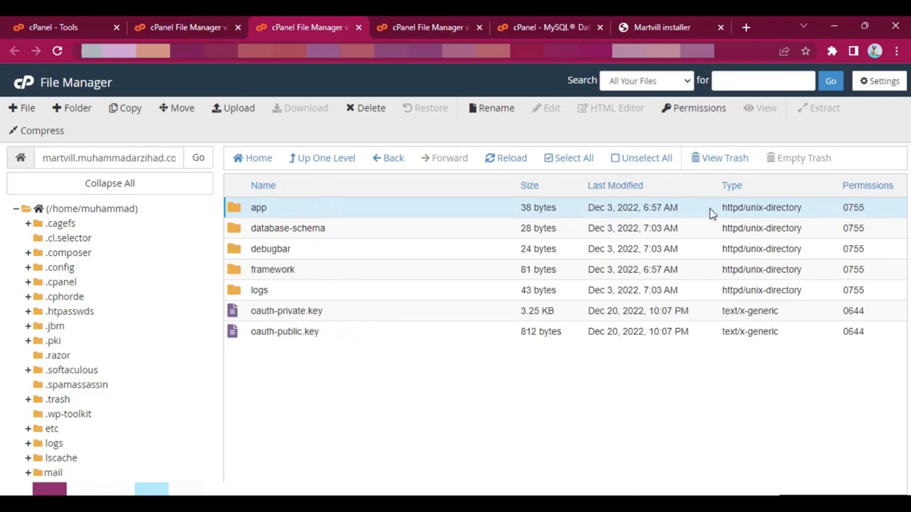
{"action": "right_click", "coordinate": [311, 208]}
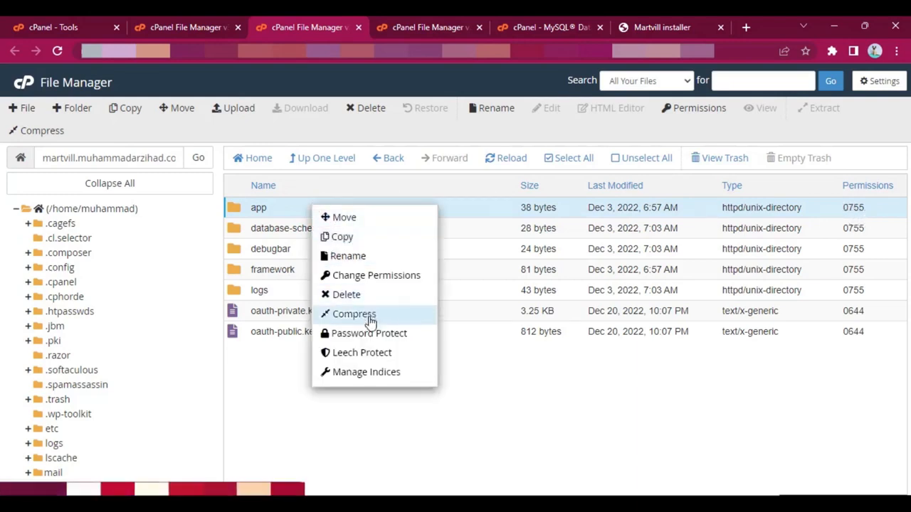
{"action": "left_click", "coordinate": [373, 276]}
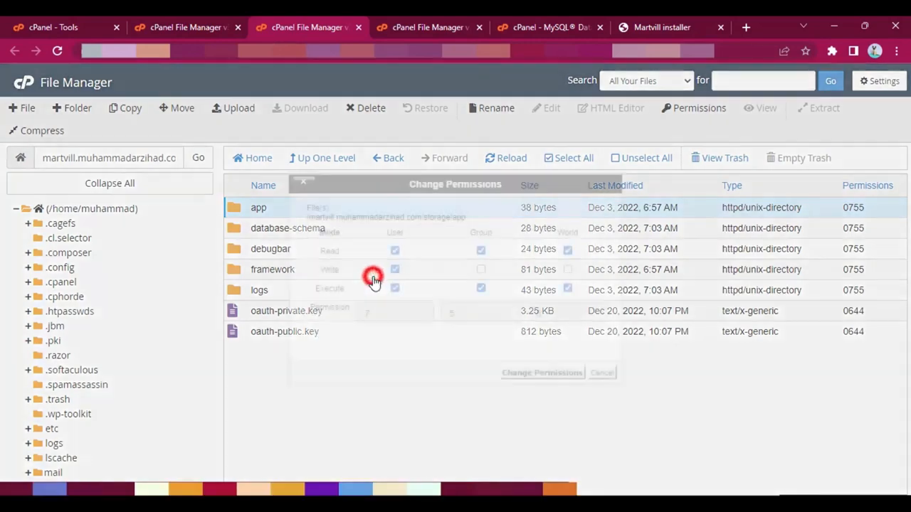
{"action": "left_click", "coordinate": [481, 270]}
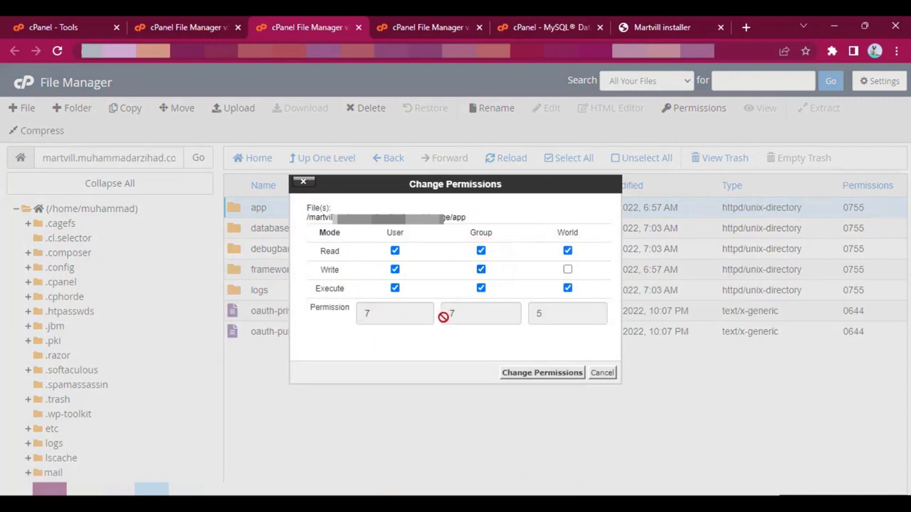
{"action": "left_click", "coordinate": [544, 373]}
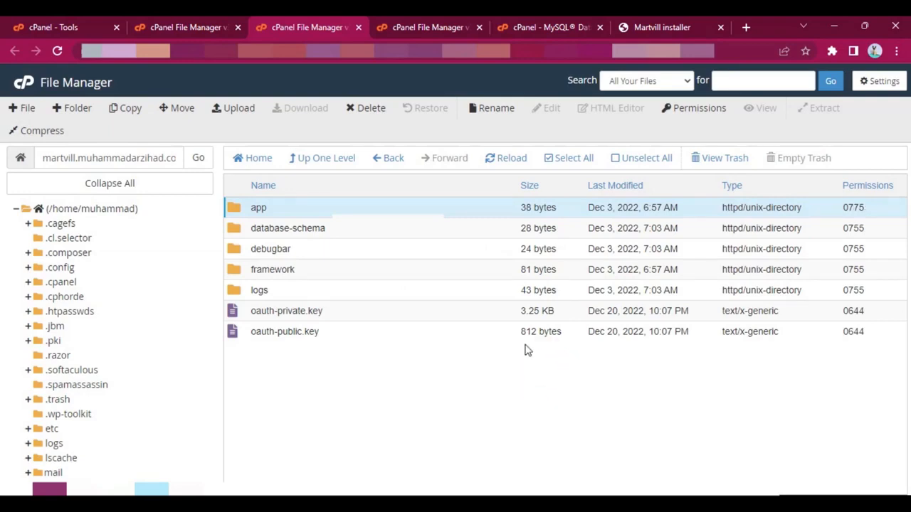
Step: Set the permissions of the framework folder inside storage to 775 by granting group write access
{"action": "right_click", "coordinate": [359, 276]}
{"action": "left_click", "coordinate": [402, 343]}
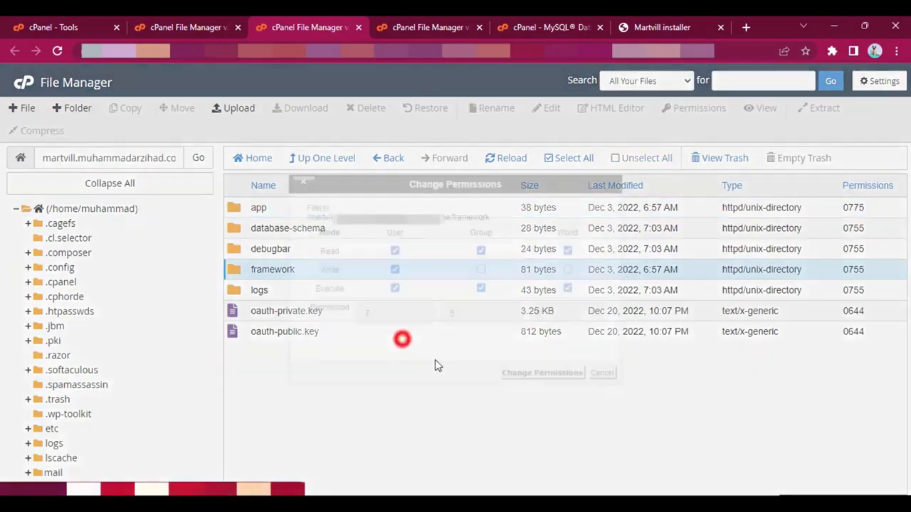
{"action": "left_click", "coordinate": [480, 269]}
{"action": "left_click", "coordinate": [532, 372]}
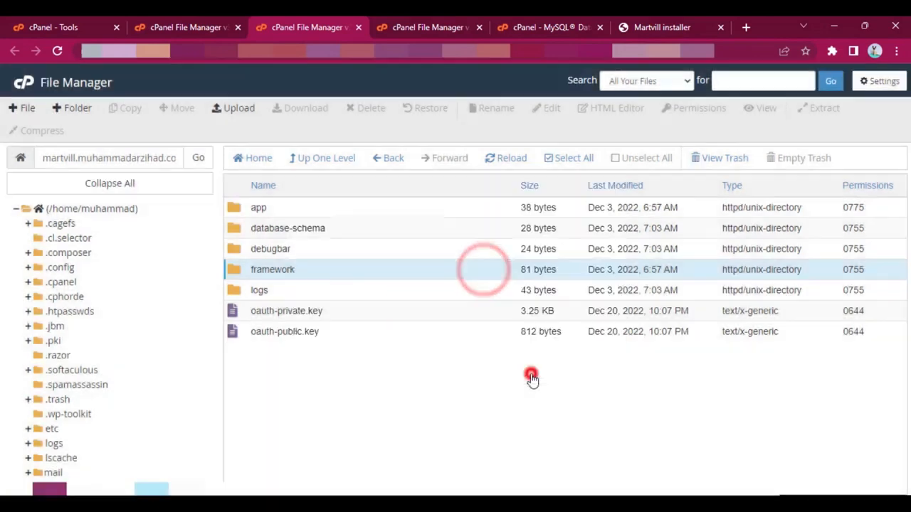
Step: Set the permissions of the logs folder inside storage to 775 by granting group write access
{"action": "right_click", "coordinate": [331, 296]}
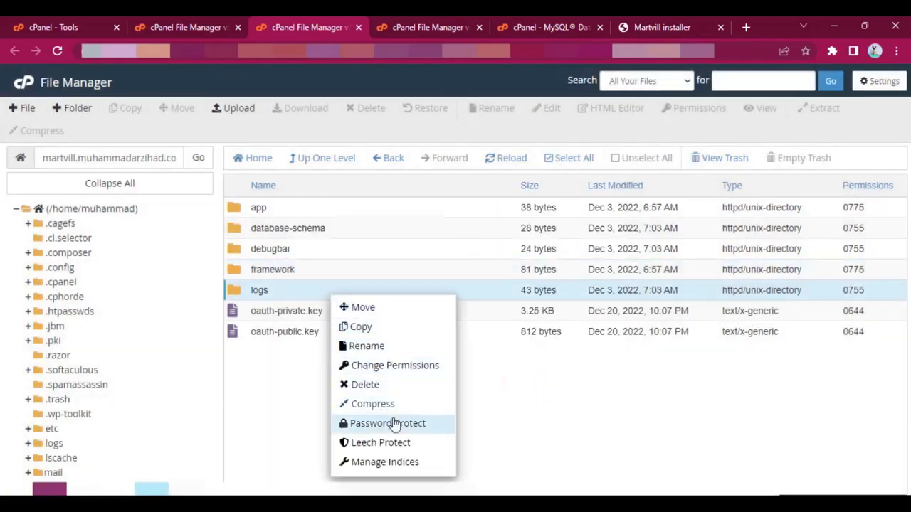
{"action": "left_click", "coordinate": [385, 365]}
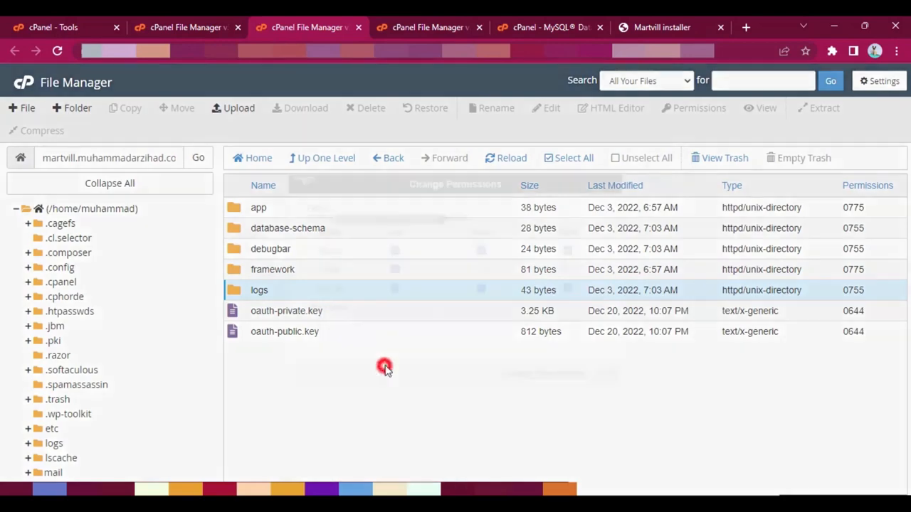
{"action": "left_click", "coordinate": [481, 269]}
{"action": "left_click", "coordinate": [527, 373]}
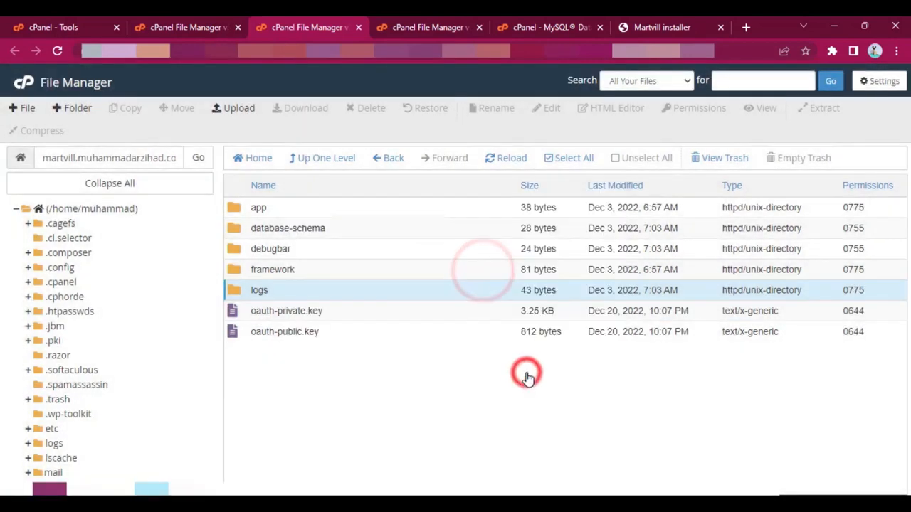
Step: Go back to the site root, open the bootstrap folder and set its cache folder's permissions to 775 by granting group write access
{"action": "left_click", "coordinate": [313, 158]}
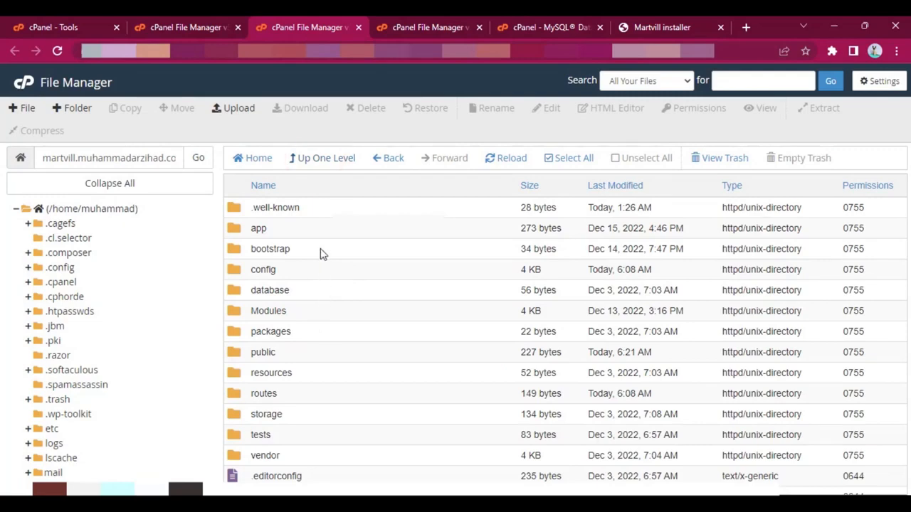
{"action": "double_click", "coordinate": [376, 250]}
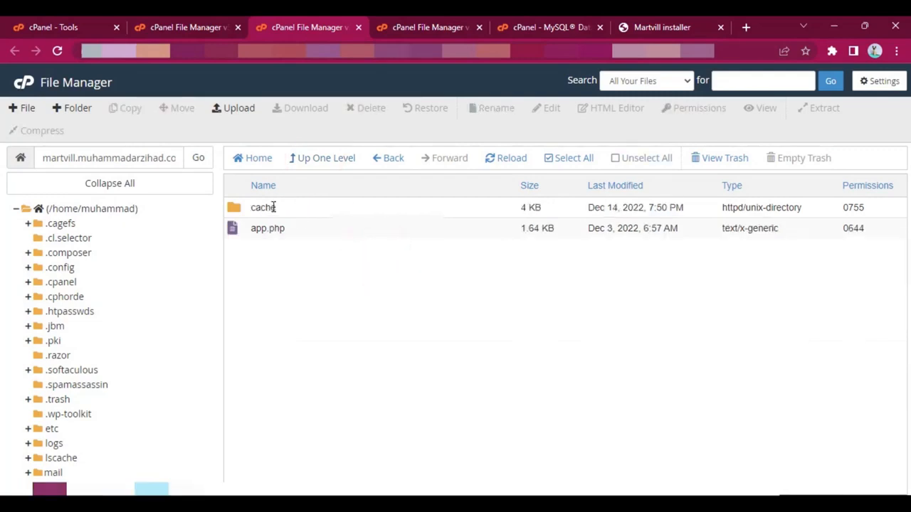
{"action": "right_click", "coordinate": [272, 208]}
{"action": "left_click", "coordinate": [331, 278]}
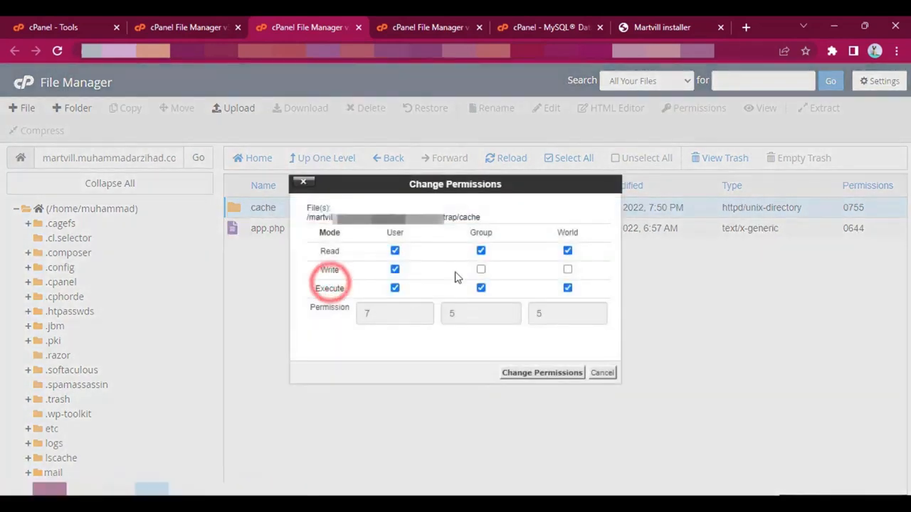
{"action": "left_click", "coordinate": [481, 269]}
{"action": "left_click", "coordinate": [523, 373]}
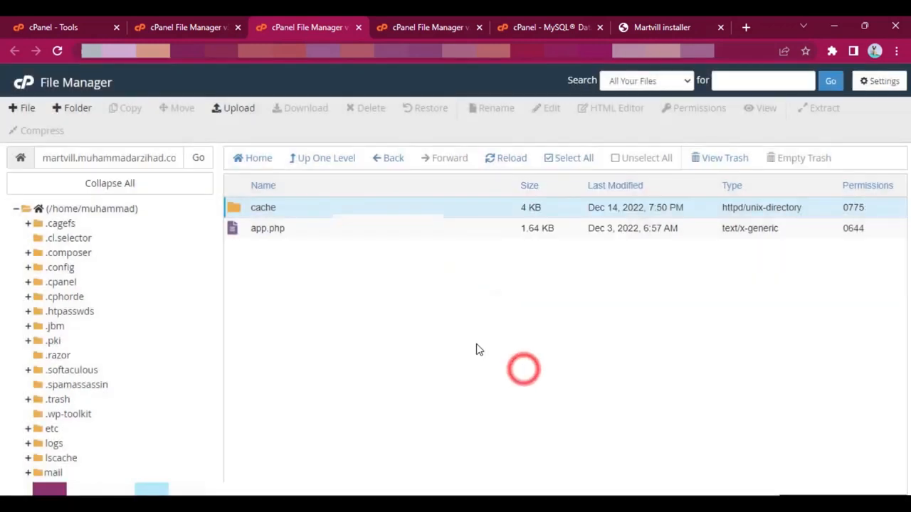
Step: Return to the Martvill installer, reload the folder permission check and continue to the Envato purchase code verification
{"action": "left_click", "coordinate": [672, 25]}
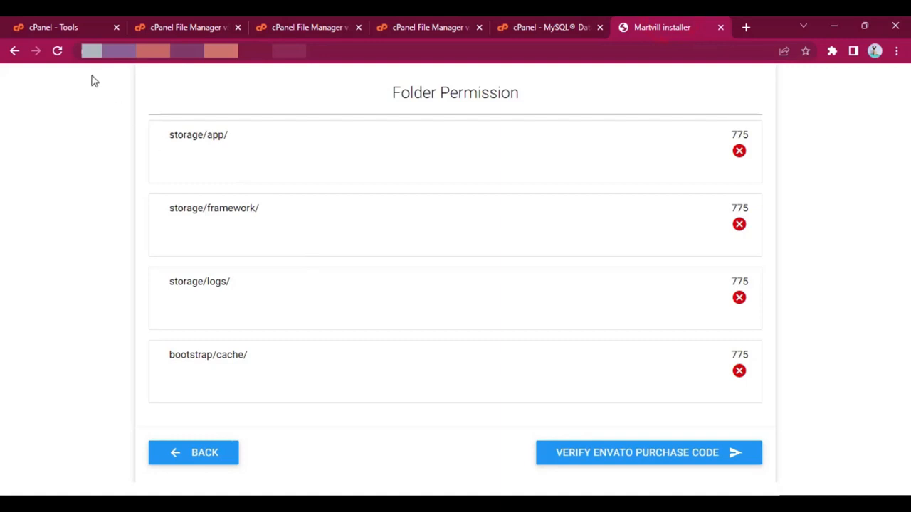
{"action": "left_click", "coordinate": [57, 51]}
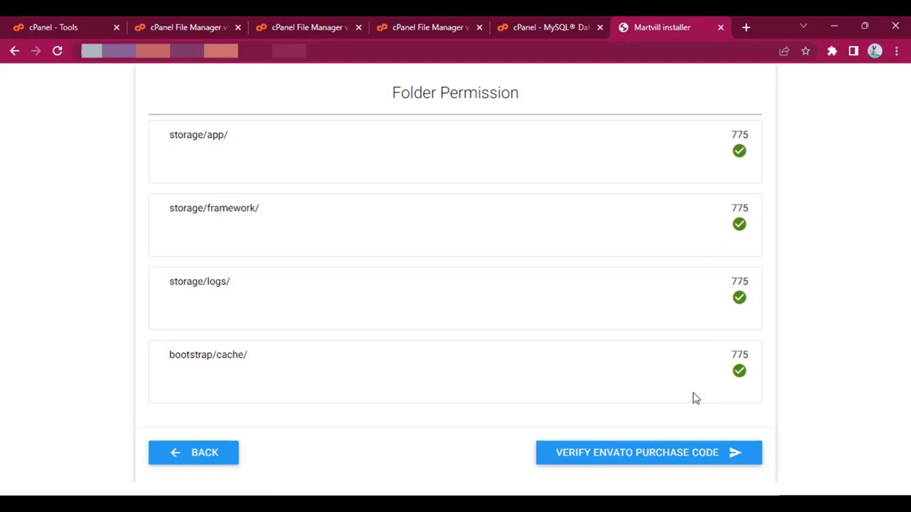
{"action": "left_click", "coordinate": [672, 455]}
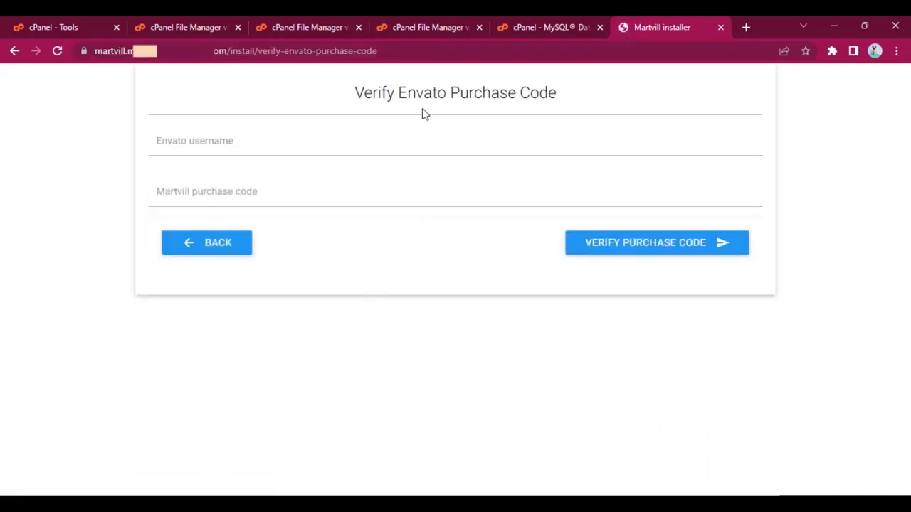
Step: Enter the Envato username, paste the Martvill purchase code and submit them for verification
{"action": "left_click", "coordinate": [216, 145]}
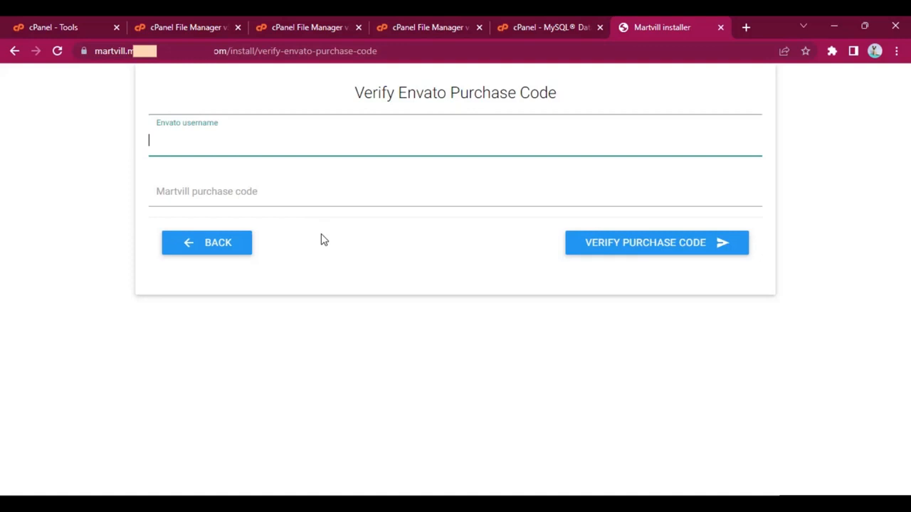
{"action": "left_click", "coordinate": [340, 259]}
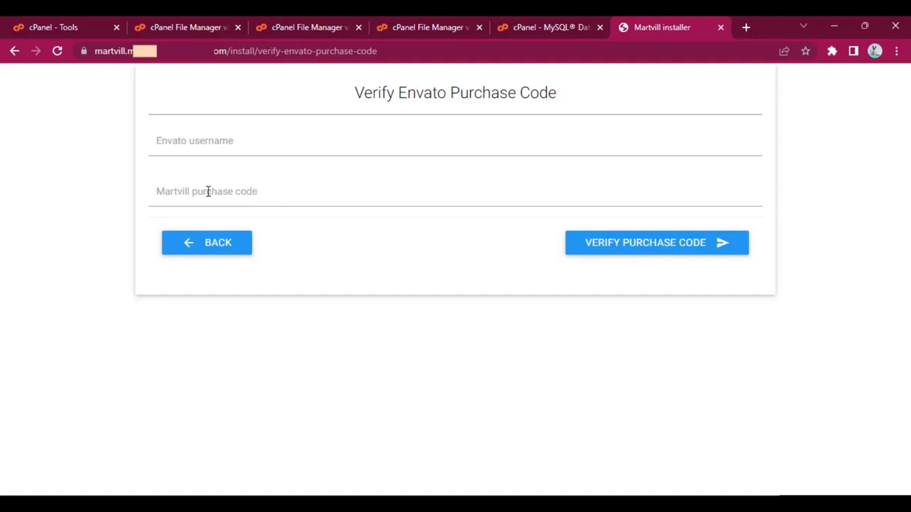
{"action": "left_click", "coordinate": [242, 142]}
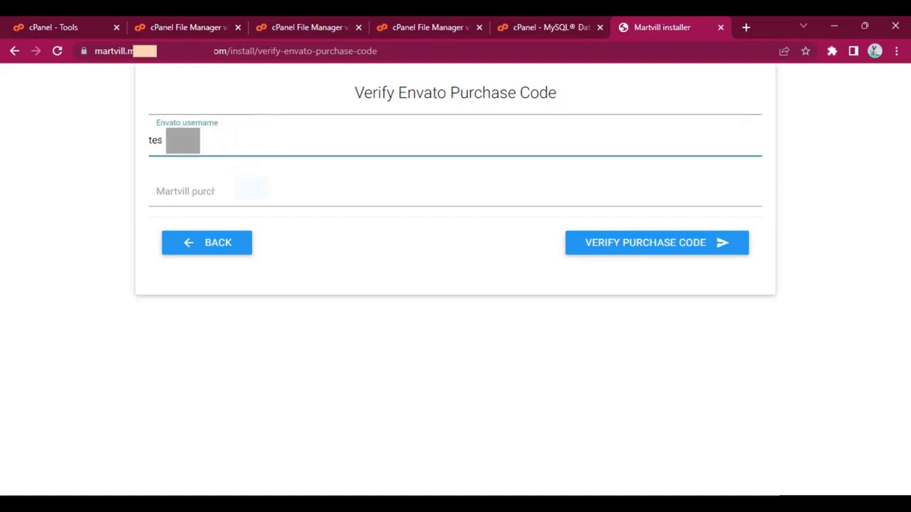
{"action": "left_click", "coordinate": [242, 191]}
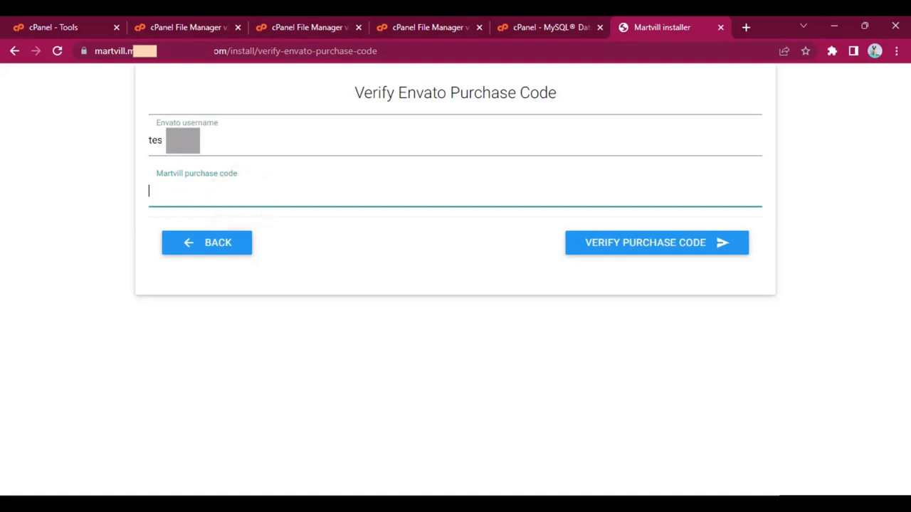
{"action": "key", "text": "alt+Tab"}
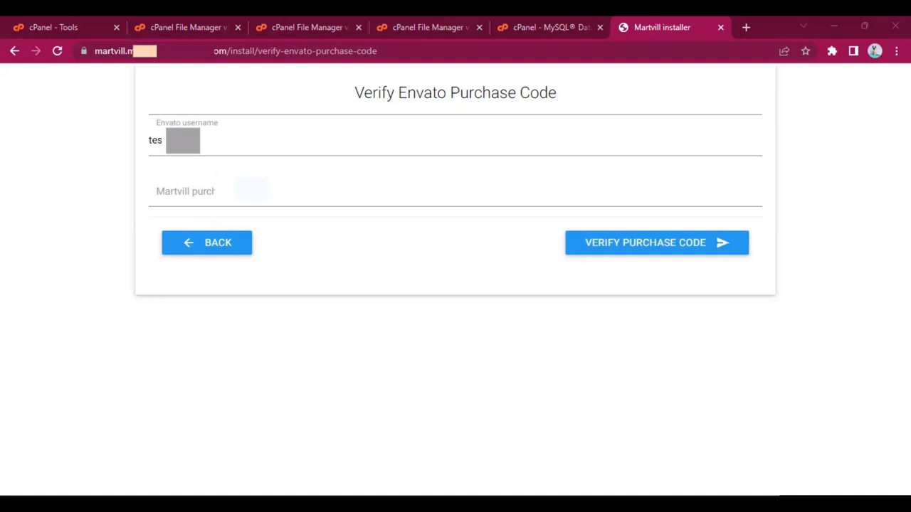
{"action": "left_click", "coordinate": [315, 186]}
{"action": "key", "text": "ctrl+v"}
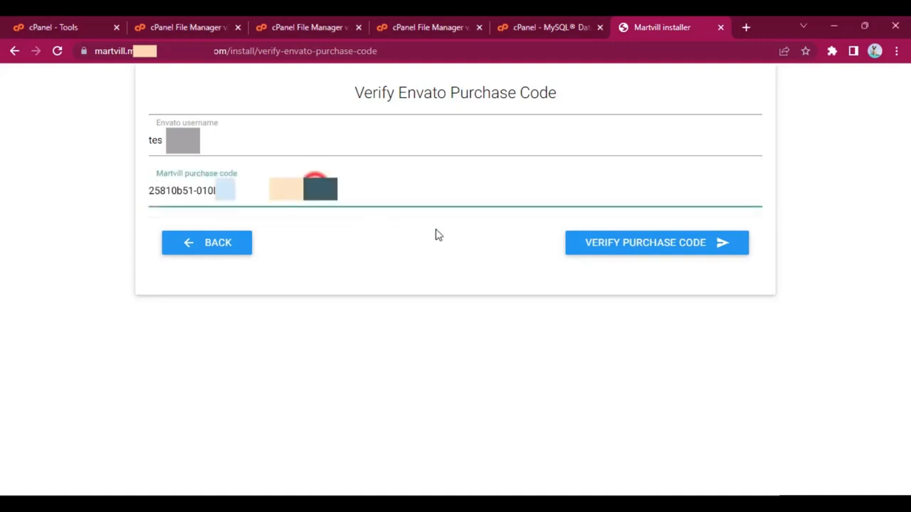
{"action": "left_click", "coordinate": [648, 244]}
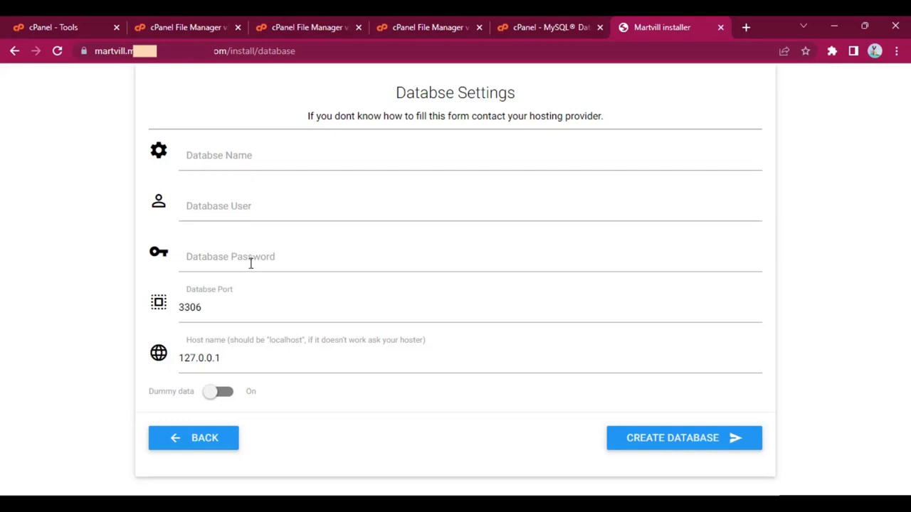
Step: Review the database name, user, password, port and host name fields in the installer's database settings
{"action": "left_click", "coordinate": [231, 362]}
{"action": "left_click", "coordinate": [217, 306]}
{"action": "left_click", "coordinate": [242, 358]}
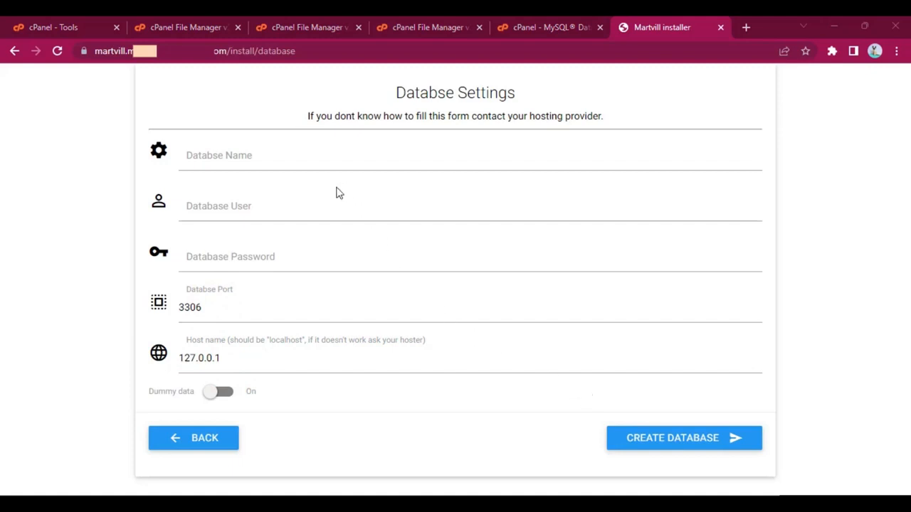
{"action": "left_click", "coordinate": [245, 153]}
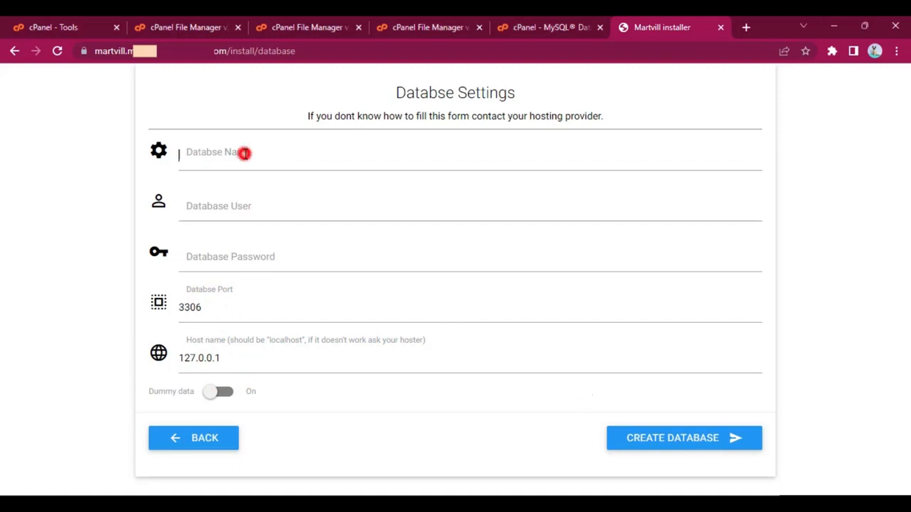
{"action": "left_click", "coordinate": [278, 205]}
{"action": "left_click", "coordinate": [191, 254]}
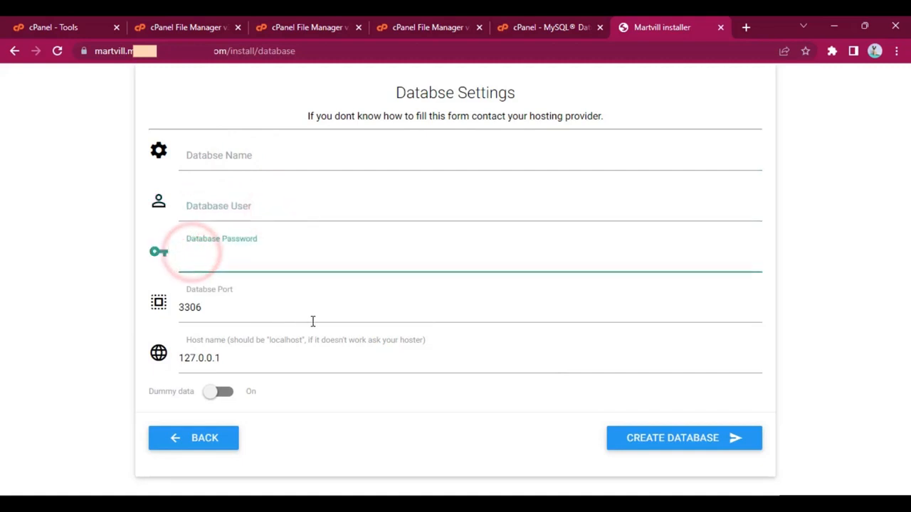
{"action": "left_click", "coordinate": [382, 415]}
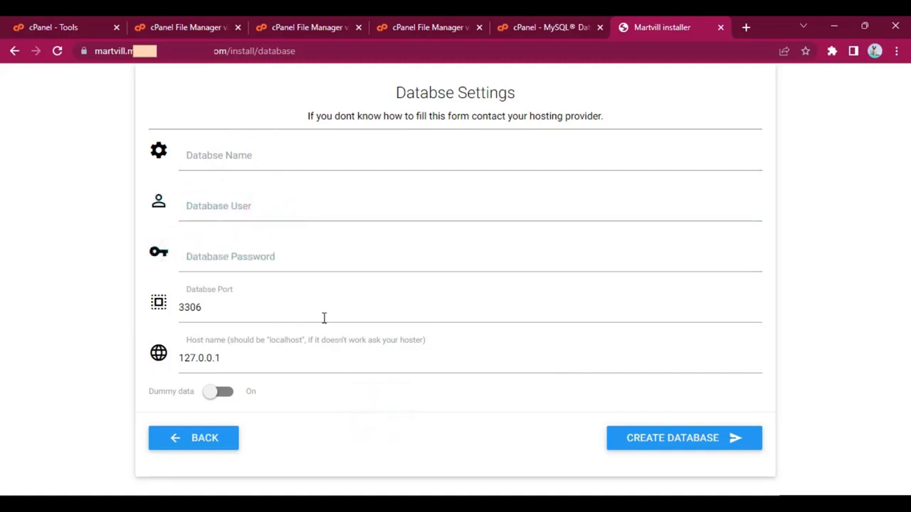
Step: Return to the cPanel Tools page and open MySQL Databases in a new browser tab
{"action": "left_click", "coordinate": [80, 22]}
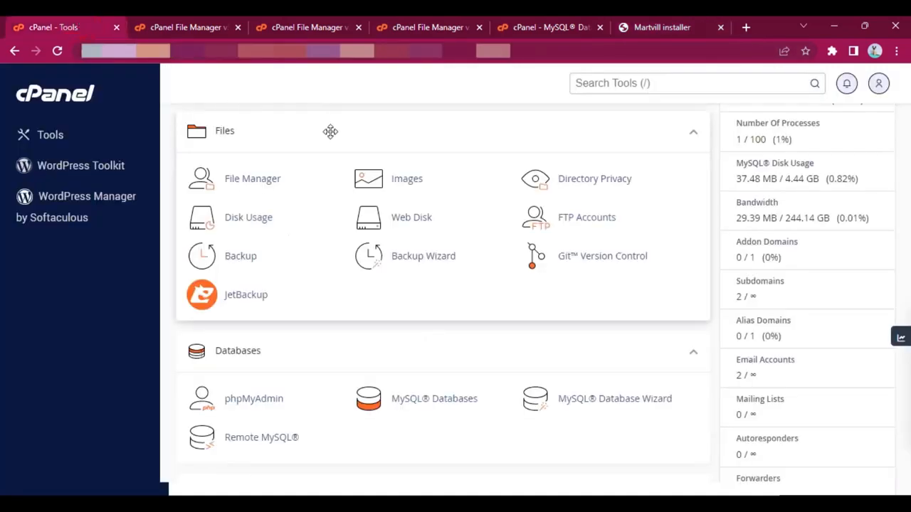
{"action": "scroll", "coordinate": [368, 334], "scroll_direction": "down", "scroll_amount": 1}
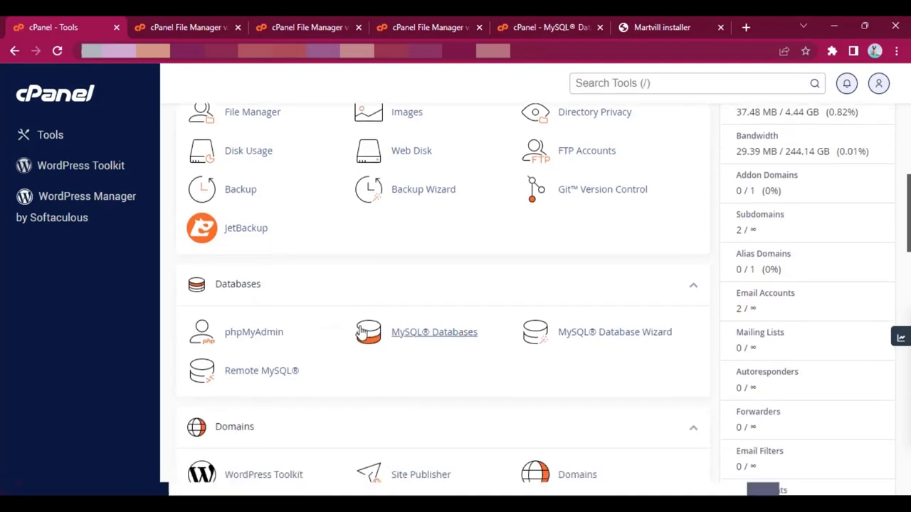
{"action": "right_click", "coordinate": [449, 334]}
{"action": "left_click", "coordinate": [499, 175]}
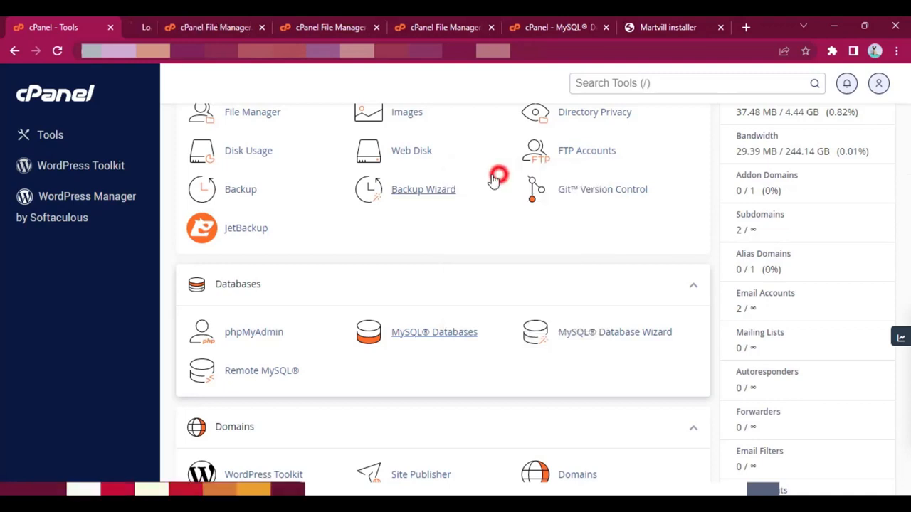
Step: Create a new MySQL database named martvill under the account prefix
{"action": "left_click", "coordinate": [157, 25]}
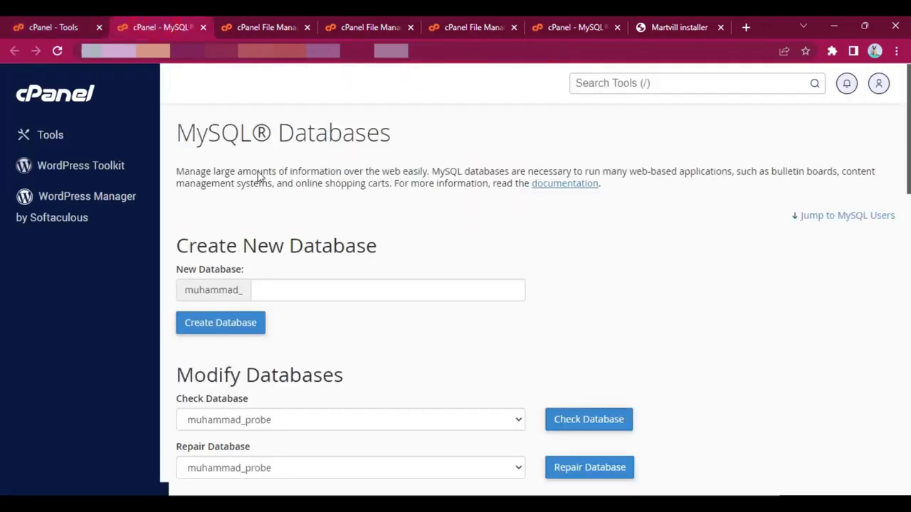
{"action": "scroll", "coordinate": [283, 235], "scroll_direction": "down", "scroll_amount": 2}
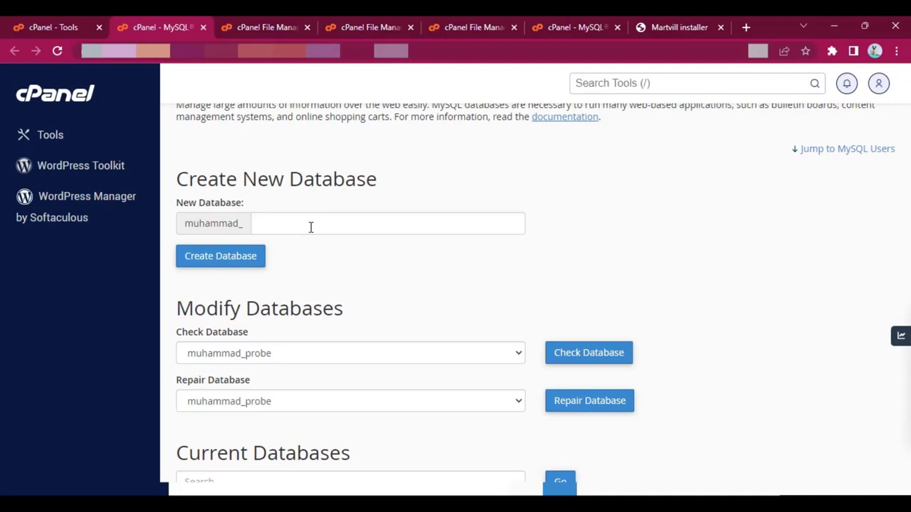
{"action": "left_click", "coordinate": [311, 227]}
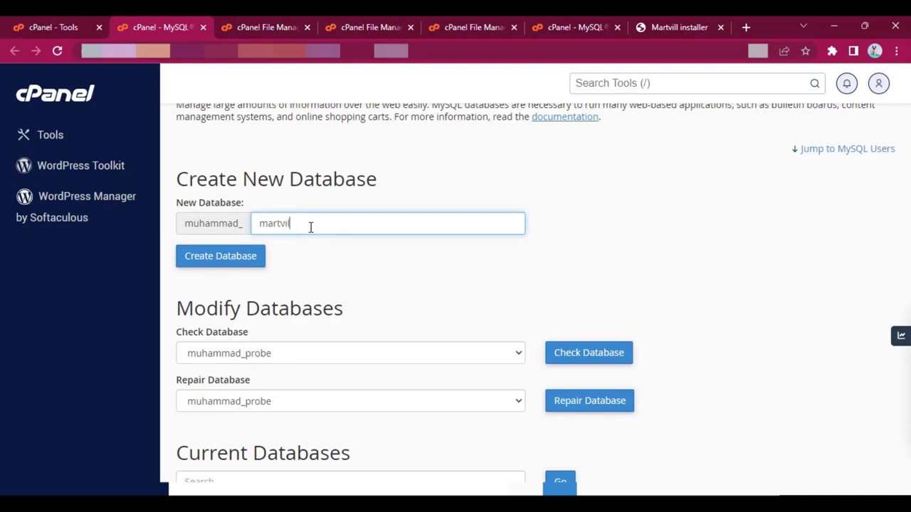
{"action": "left_click", "coordinate": [229, 258]}
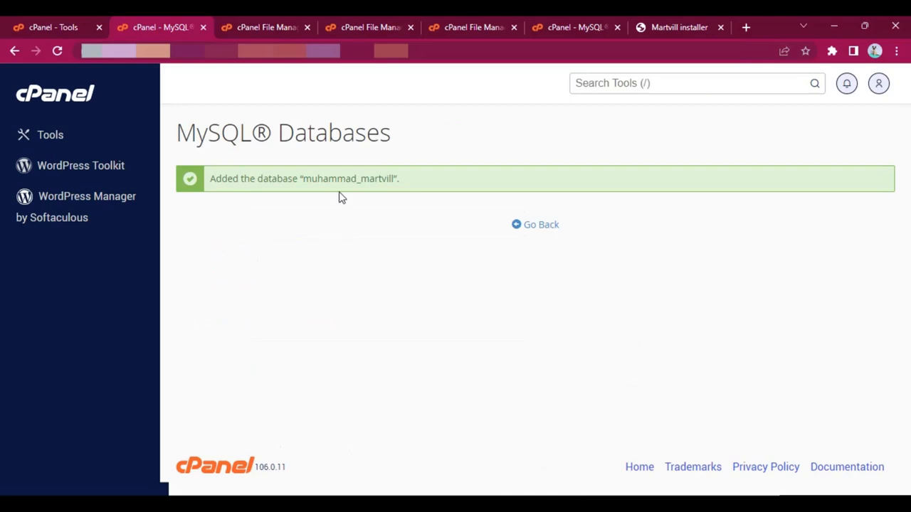
Step: Copy the full name of the new martvill database into the installer's database name field
{"action": "double_click", "coordinate": [337, 180]}
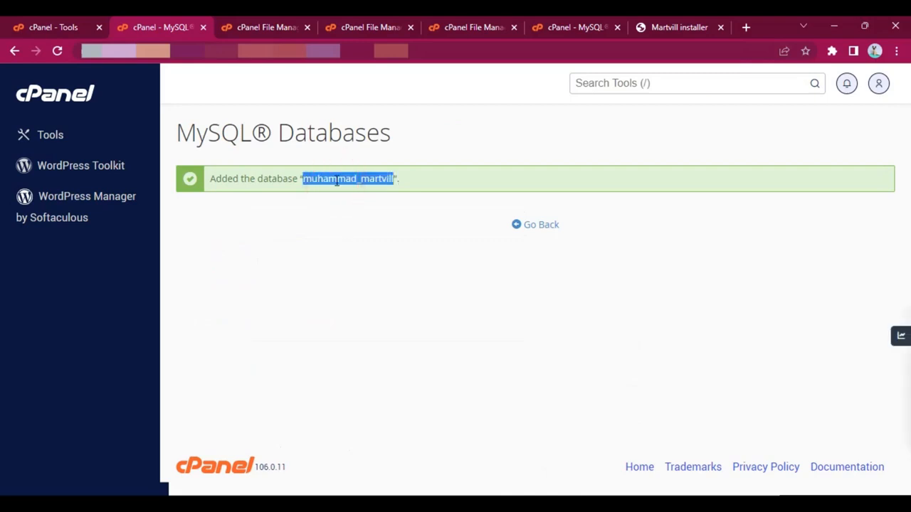
{"action": "key", "text": "ctrl+c"}
{"action": "left_click", "coordinate": [665, 26]}
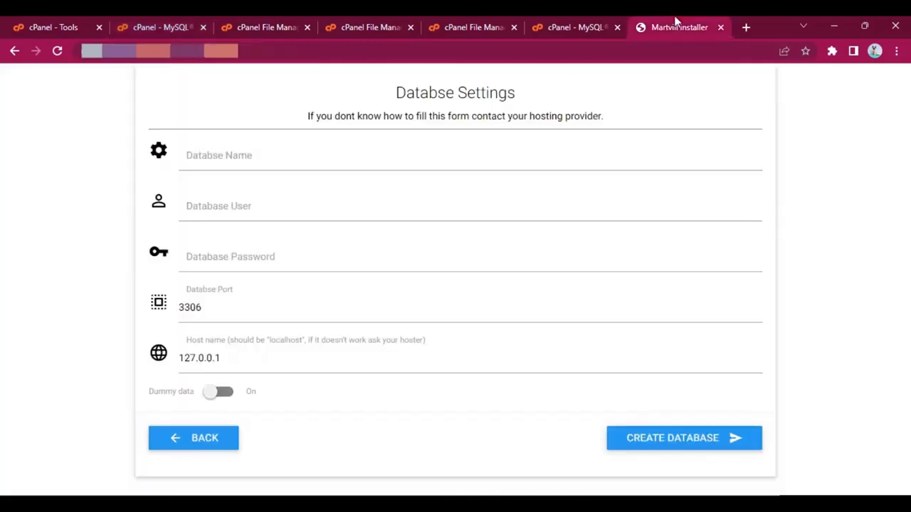
{"action": "left_click", "coordinate": [221, 157]}
{"action": "key", "text": "ctrl+v"}
Step: Return to the MySQL Databases page and enter martvill as the username of a new MySQL user
{"action": "left_click", "coordinate": [35, 23]}
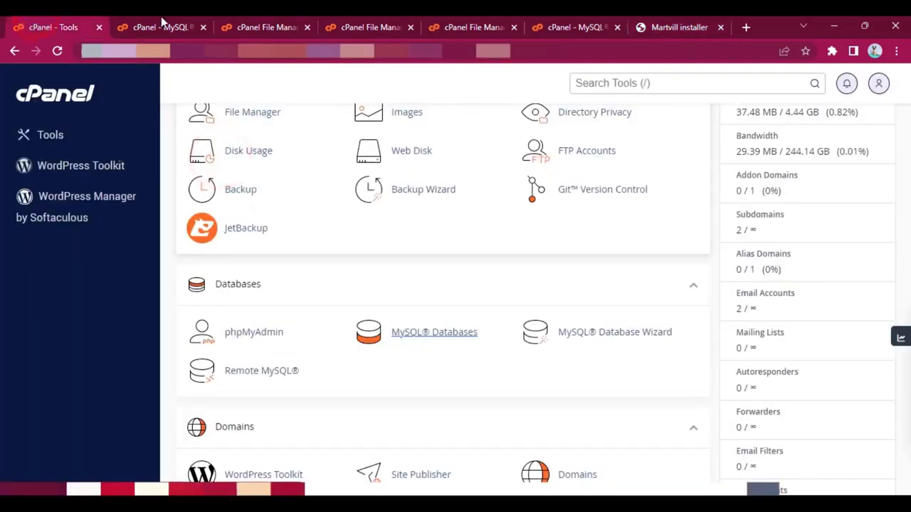
{"action": "left_click", "coordinate": [162, 23]}
{"action": "left_click", "coordinate": [534, 225]}
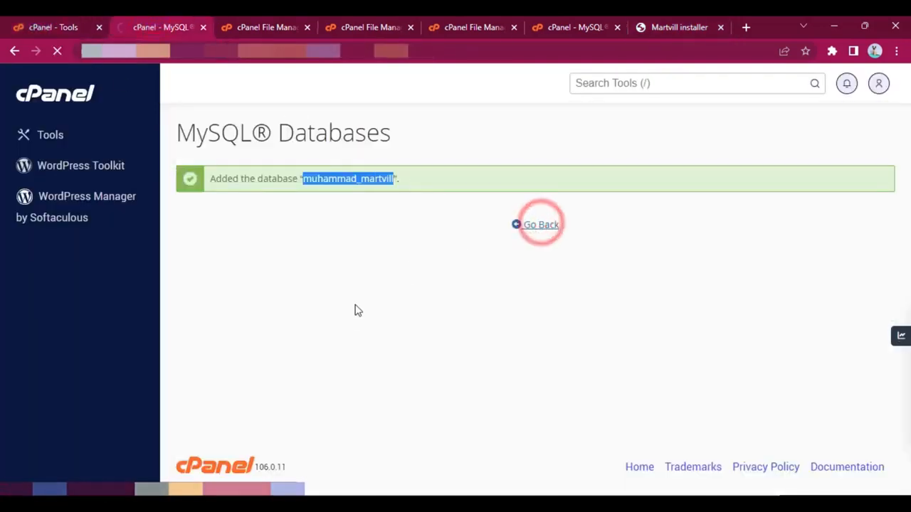
{"action": "scroll", "coordinate": [329, 351], "scroll_direction": "down", "scroll_amount": 10}
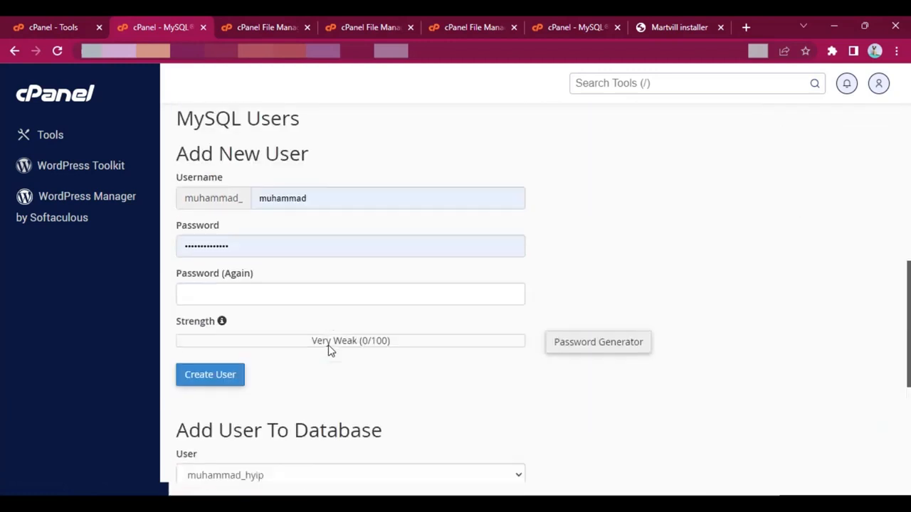
{"action": "double_click", "coordinate": [311, 198]}
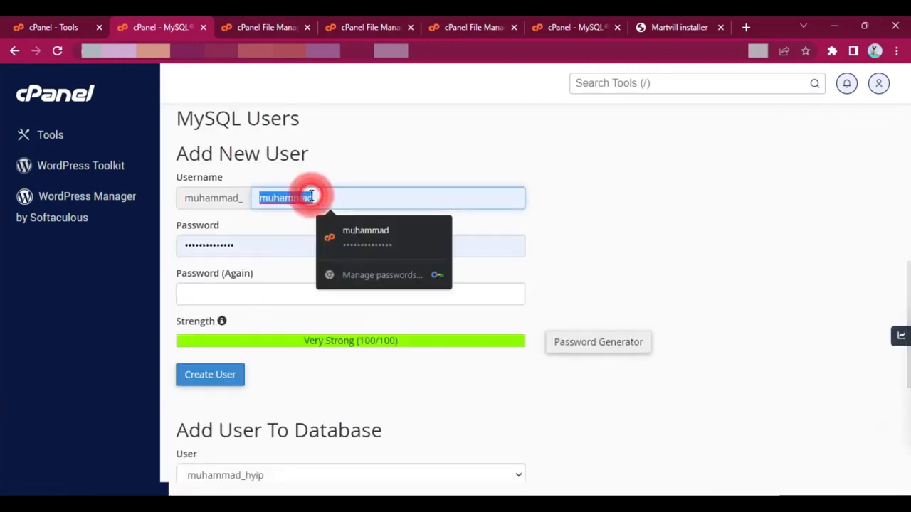
{"action": "type", "text": "martvill"}
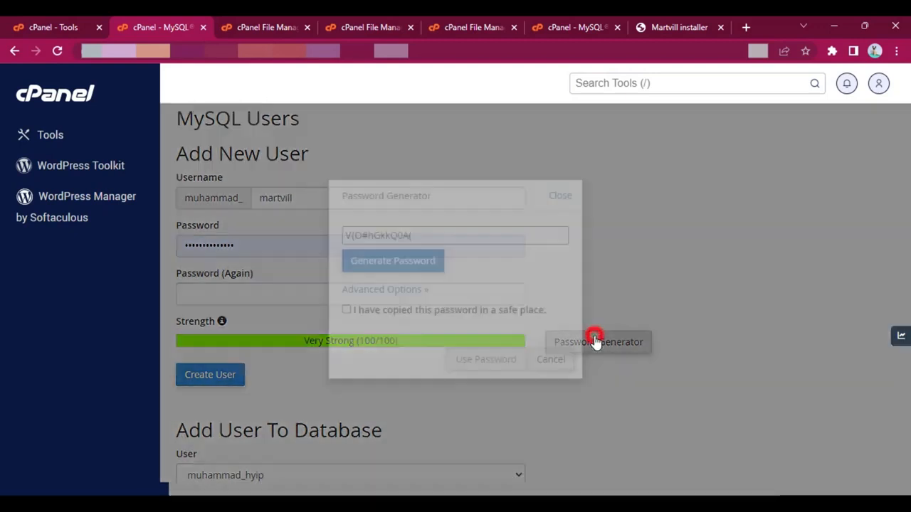
Step: Generate a 12-character password of lowercase letters and numbers, copy it and use it for the new MySQL user
{"action": "left_click", "coordinate": [596, 340]}
{"action": "left_click", "coordinate": [390, 288]}
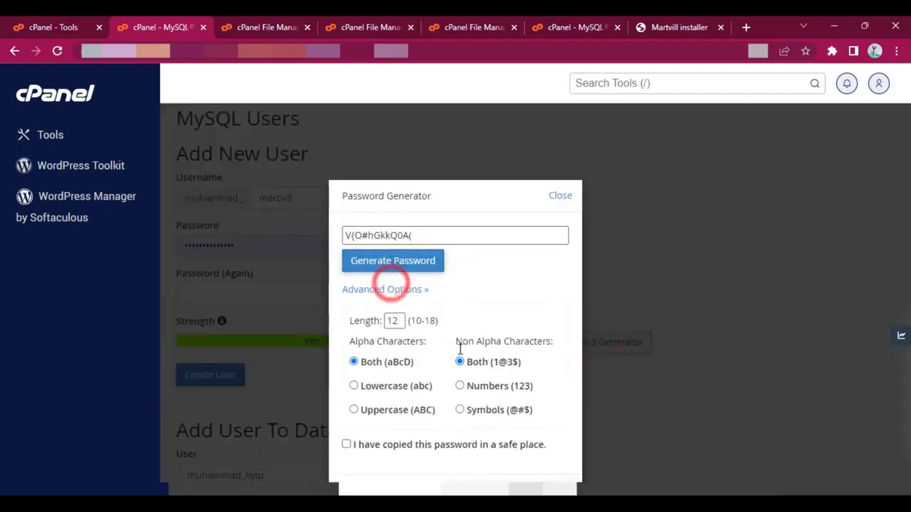
{"action": "left_click", "coordinate": [403, 390]}
{"action": "scroll", "coordinate": [398, 382], "scroll_direction": "down", "scroll_amount": 2}
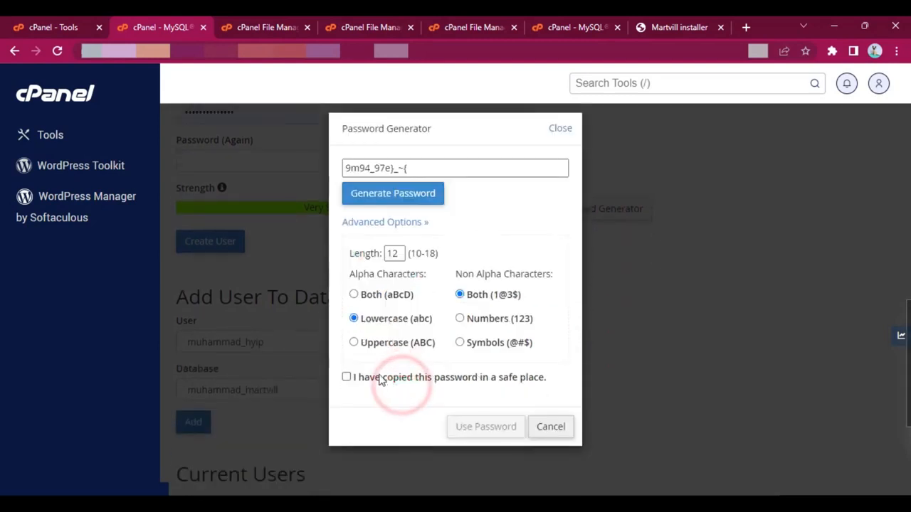
{"action": "left_click", "coordinate": [410, 198]}
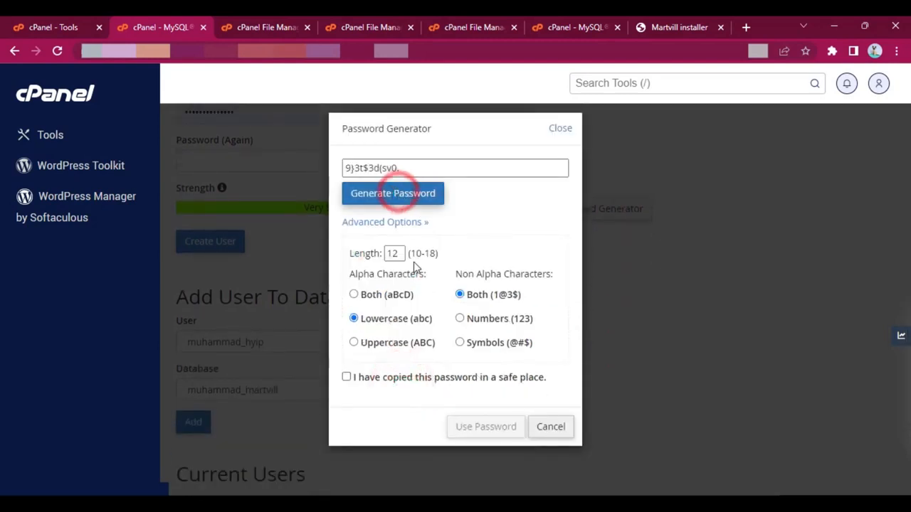
{"action": "left_click", "coordinate": [460, 319]}
{"action": "left_click", "coordinate": [386, 194]}
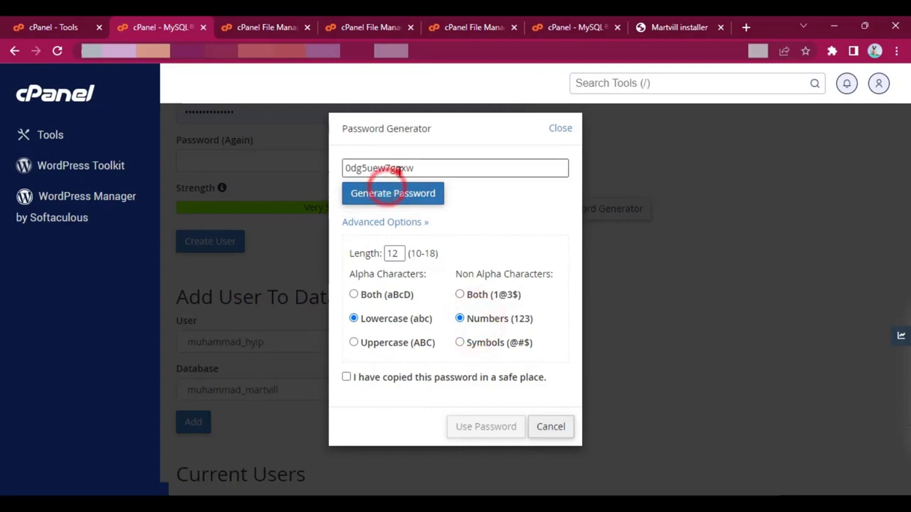
{"action": "double_click", "coordinate": [400, 169]}
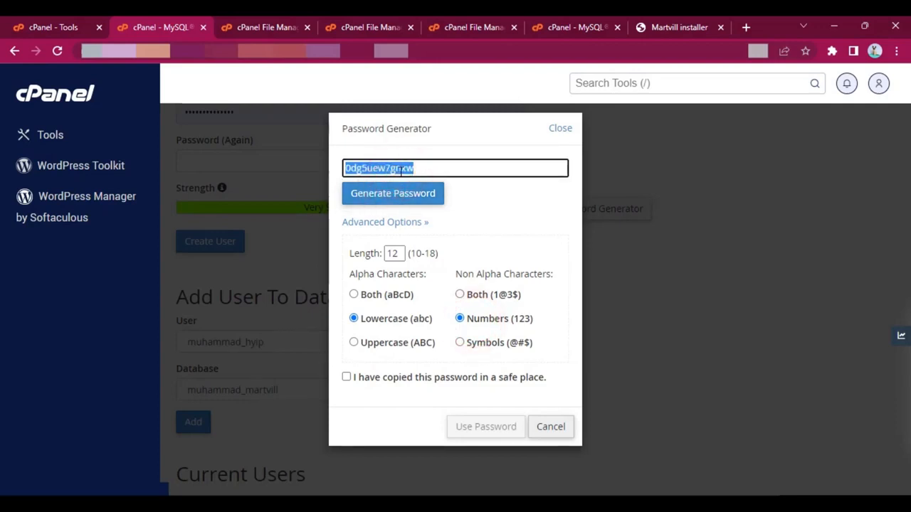
{"action": "left_click", "coordinate": [372, 377]}
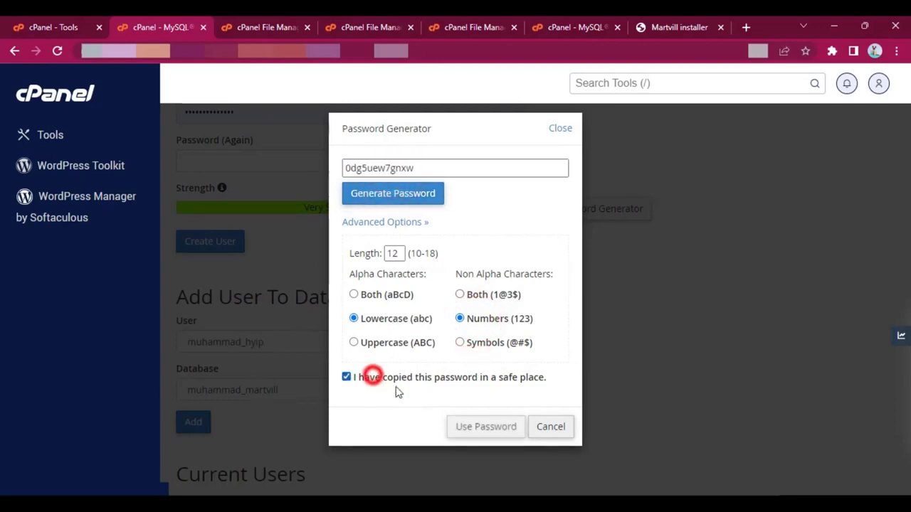
{"action": "left_click", "coordinate": [489, 429]}
Step: Paste the generated password into the database password field of the Martvill installer
{"action": "left_click", "coordinate": [644, 28]}
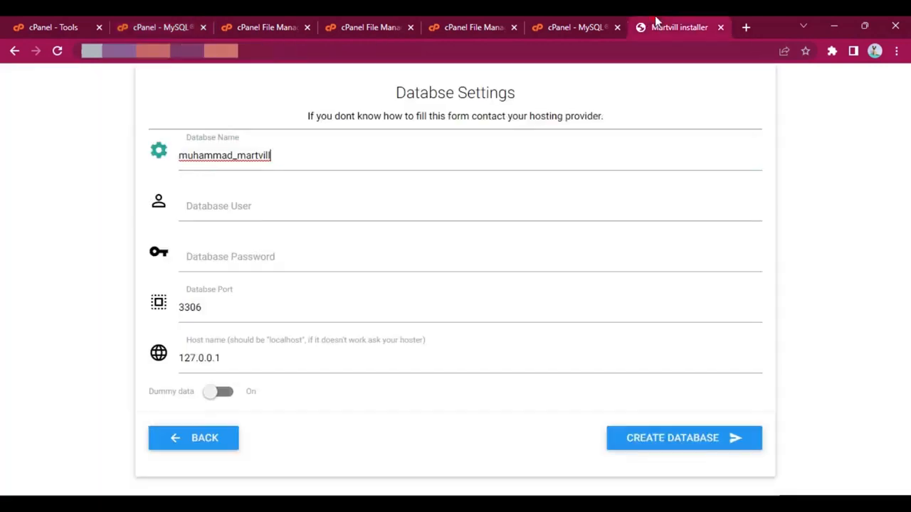
{"action": "left_click", "coordinate": [248, 256]}
{"action": "key", "text": "ctrl+v"}
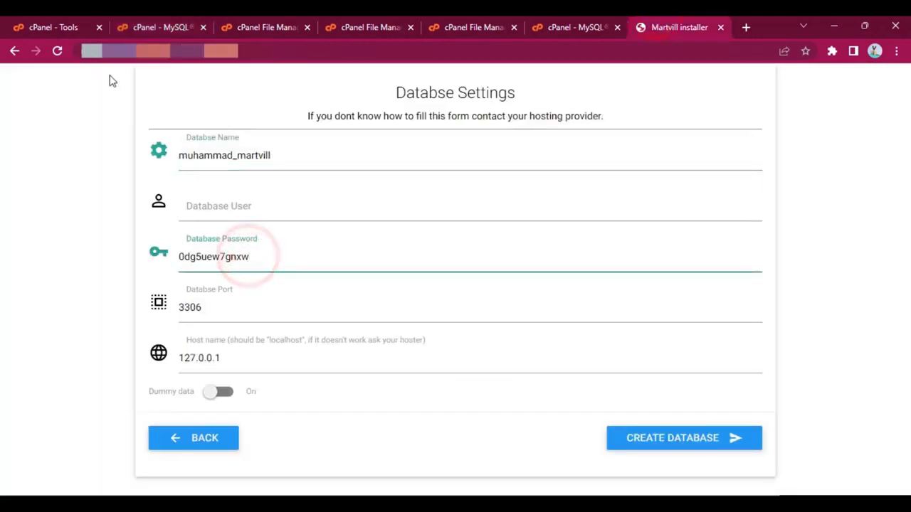
Step: Return to the MySQL Databases page, create the martvill user and save its login in the browser
{"action": "left_click", "coordinate": [192, 26]}
{"action": "scroll", "coordinate": [231, 274], "scroll_direction": "up", "scroll_amount": 2}
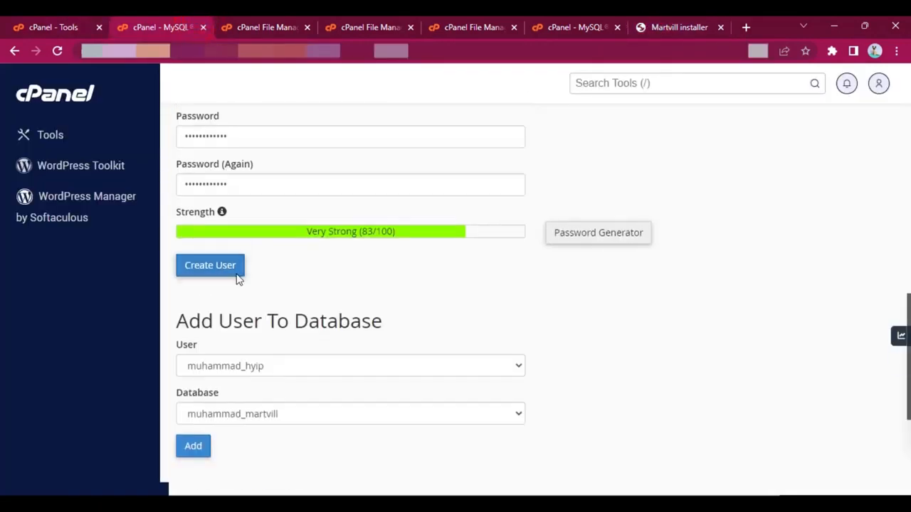
{"action": "left_click", "coordinate": [217, 311]}
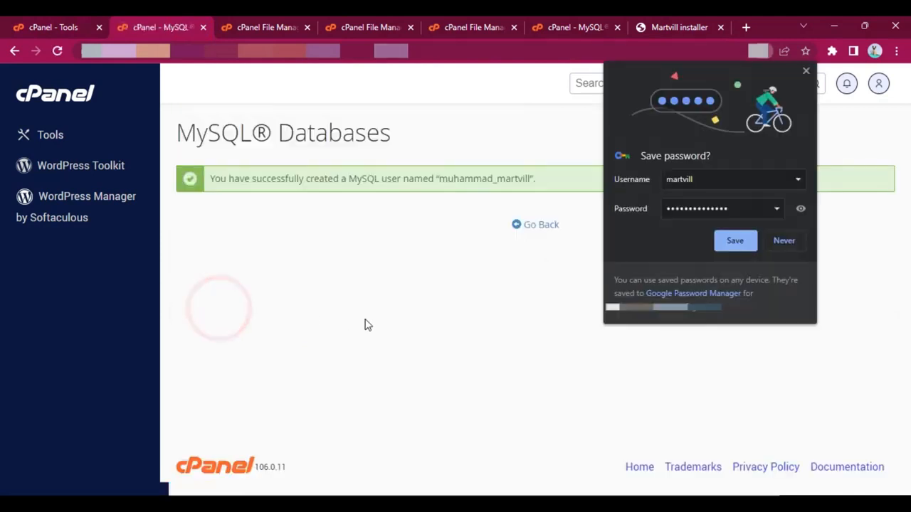
{"action": "left_click", "coordinate": [742, 241]}
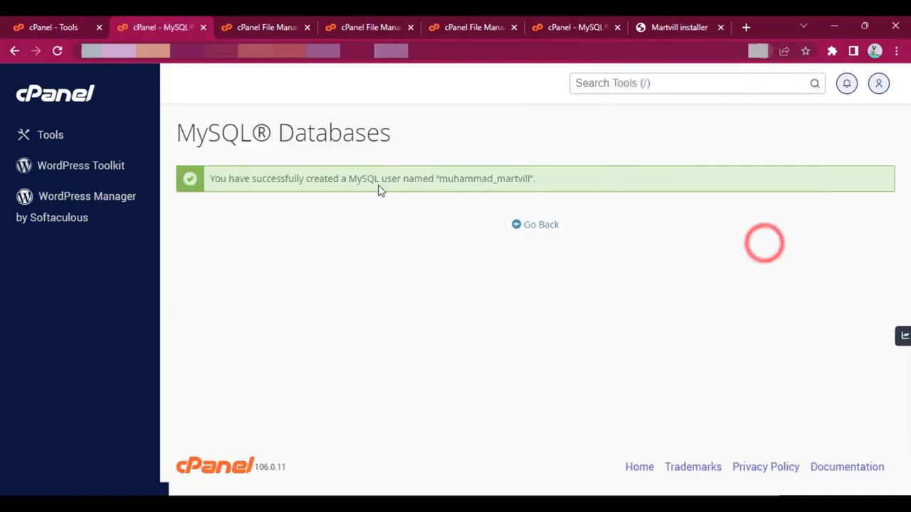
Step: Copy the full name of the new MySQL user into the installer's database user field
{"action": "double_click", "coordinate": [463, 179]}
{"action": "key", "text": "ctrl+c"}
{"action": "left_click", "coordinate": [679, 27]}
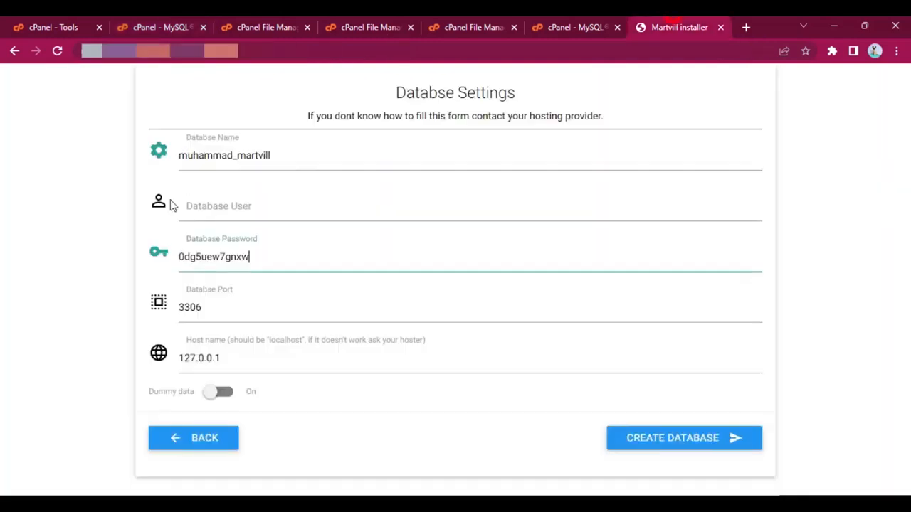
{"action": "left_click", "coordinate": [246, 204]}
{"action": "key", "text": "ctrl+v"}
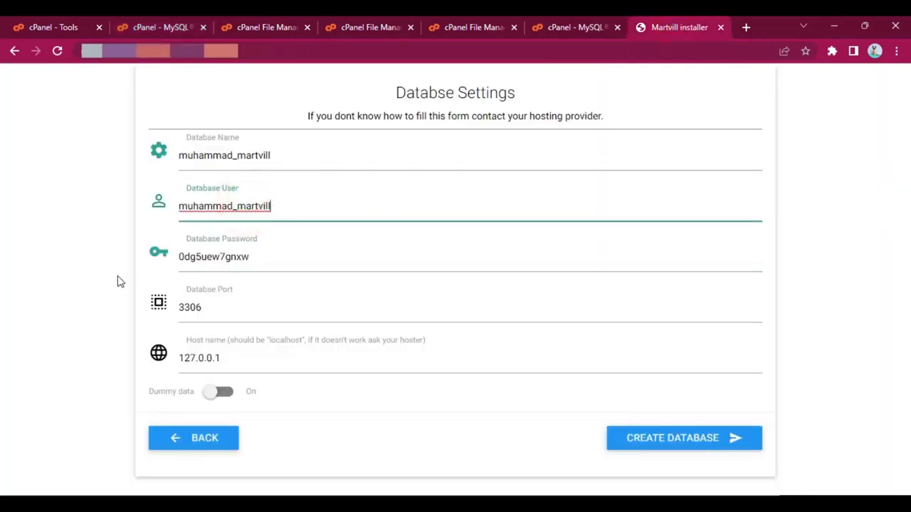
Step: Back on the MySQL Databases page, add the prefixed martvill user to the prefixed martvill database
{"action": "left_click", "coordinate": [83, 24]}
{"action": "left_click", "coordinate": [181, 26]}
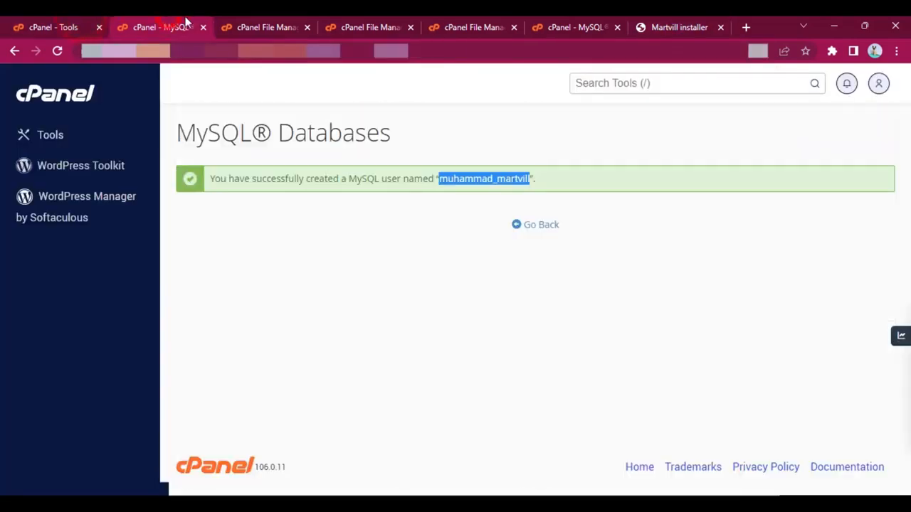
{"action": "left_click", "coordinate": [539, 227]}
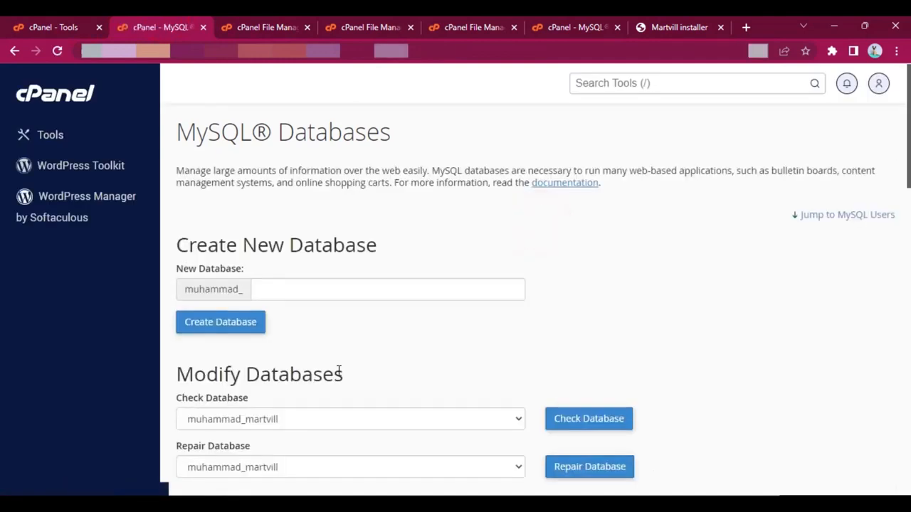
{"action": "scroll", "coordinate": [341, 376], "scroll_direction": "down", "scroll_amount": 15}
{"action": "scroll", "coordinate": [325, 381], "scroll_direction": "down", "scroll_amount": 3}
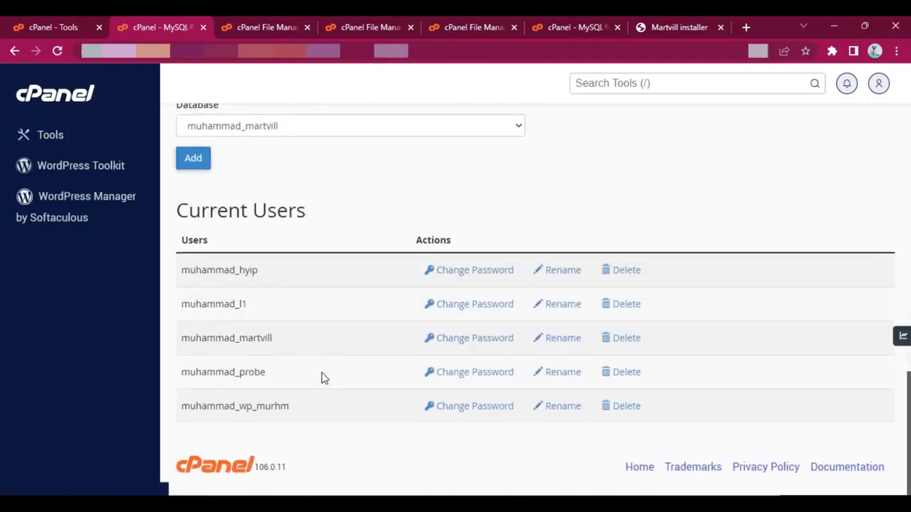
{"action": "scroll", "coordinate": [321, 376], "scroll_direction": "up", "scroll_amount": 4}
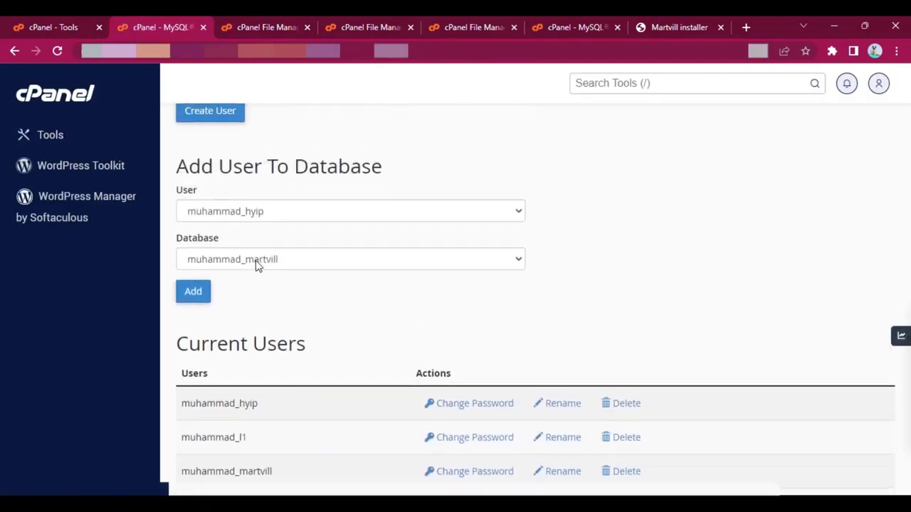
{"action": "left_click", "coordinate": [270, 212]}
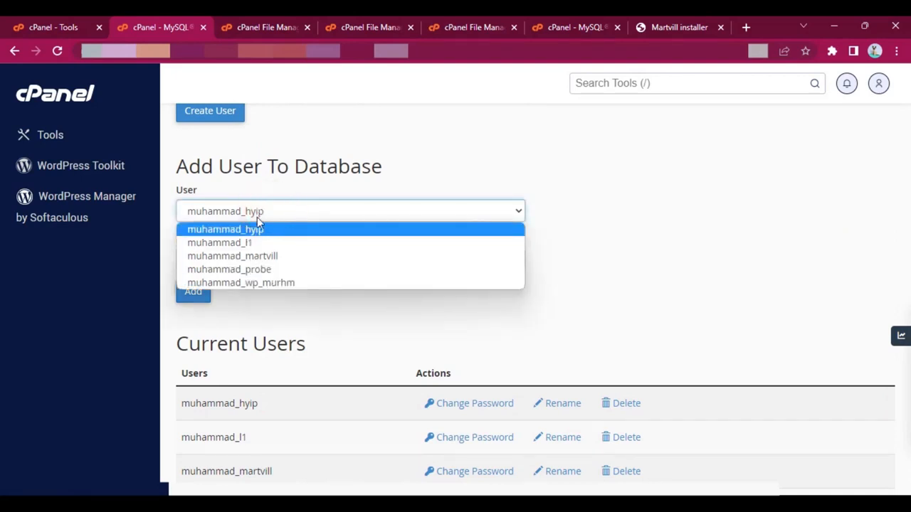
{"action": "left_click", "coordinate": [259, 257]}
{"action": "left_click", "coordinate": [258, 256]}
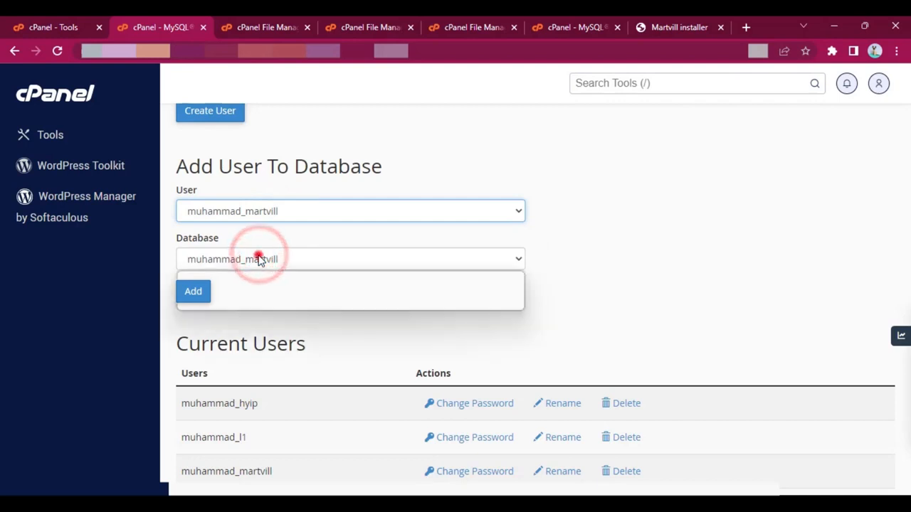
{"action": "left_click", "coordinate": [258, 259]}
{"action": "left_click", "coordinate": [296, 336]}
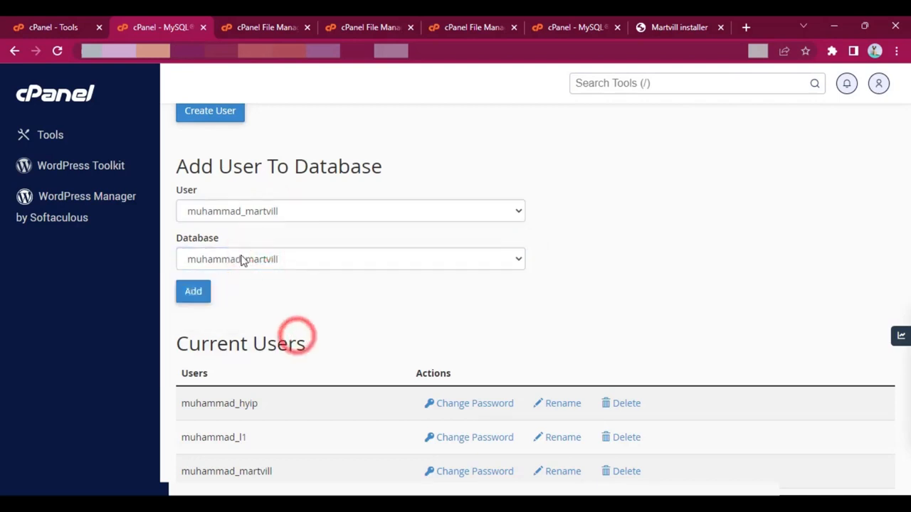
{"action": "left_click", "coordinate": [200, 292]}
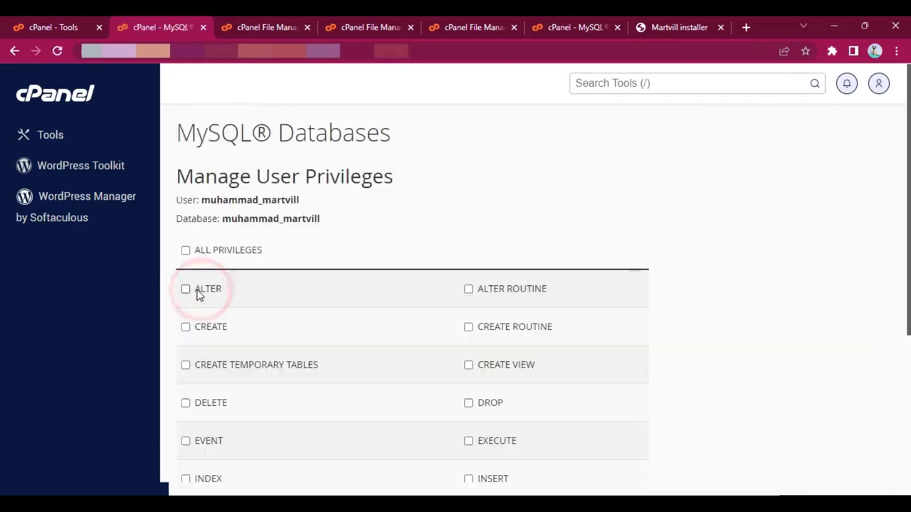
Step: Select all privileges for the martvill user on the martvill database
{"action": "scroll", "coordinate": [427, 320], "scroll_direction": "down", "scroll_amount": 4}
{"action": "scroll", "coordinate": [454, 335], "scroll_direction": "up", "scroll_amount": 3}
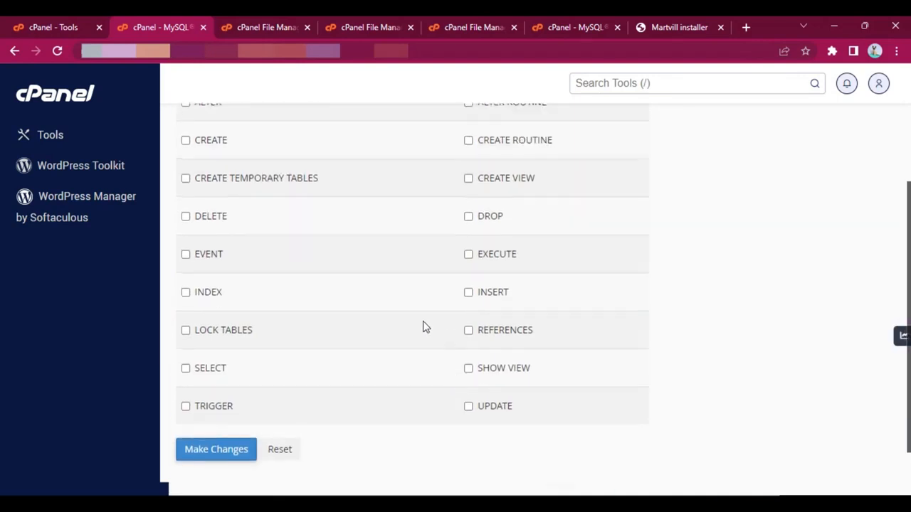
{"action": "left_click", "coordinate": [230, 198]}
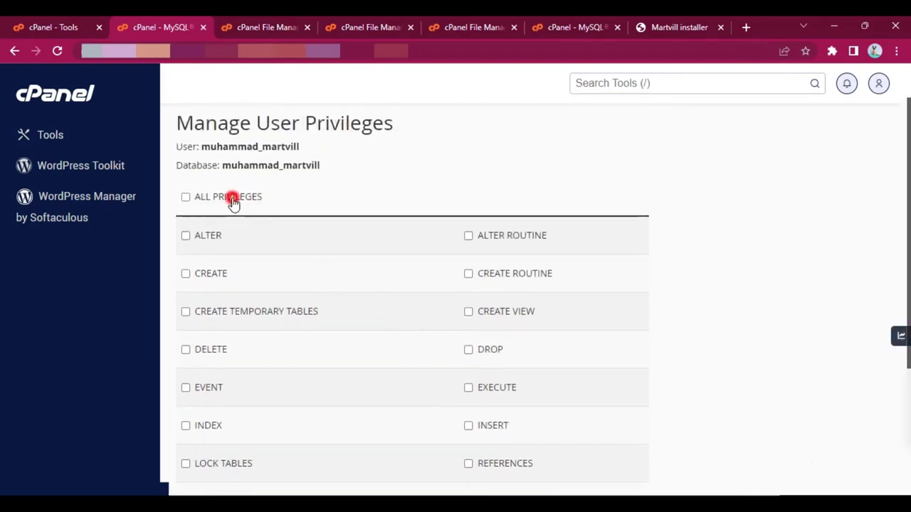
{"action": "scroll", "coordinate": [281, 231], "scroll_direction": "down", "scroll_amount": 2}
{"action": "scroll", "coordinate": [282, 230], "scroll_direction": "up", "scroll_amount": 1}
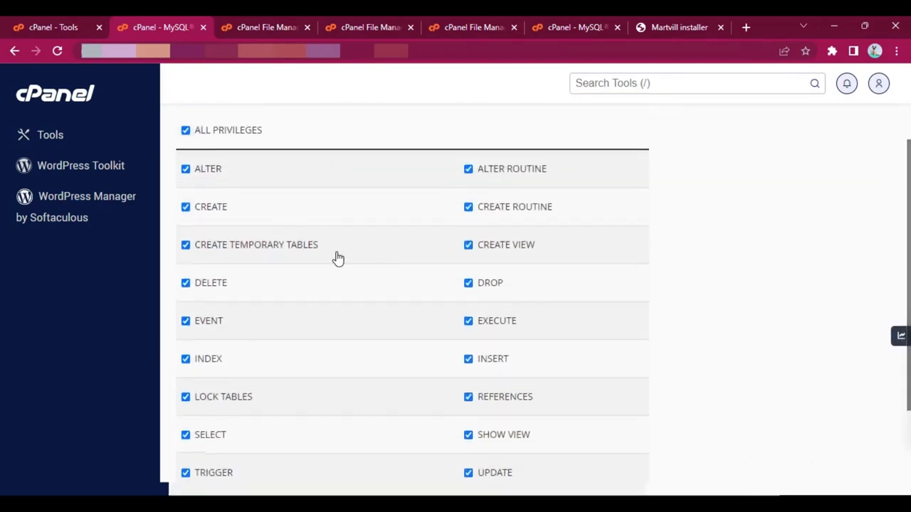
Step: Save the full privileges for the martvill database user and return to the previous page
{"action": "scroll", "coordinate": [338, 258], "scroll_direction": "down", "scroll_amount": 2}
{"action": "left_click", "coordinate": [222, 383]}
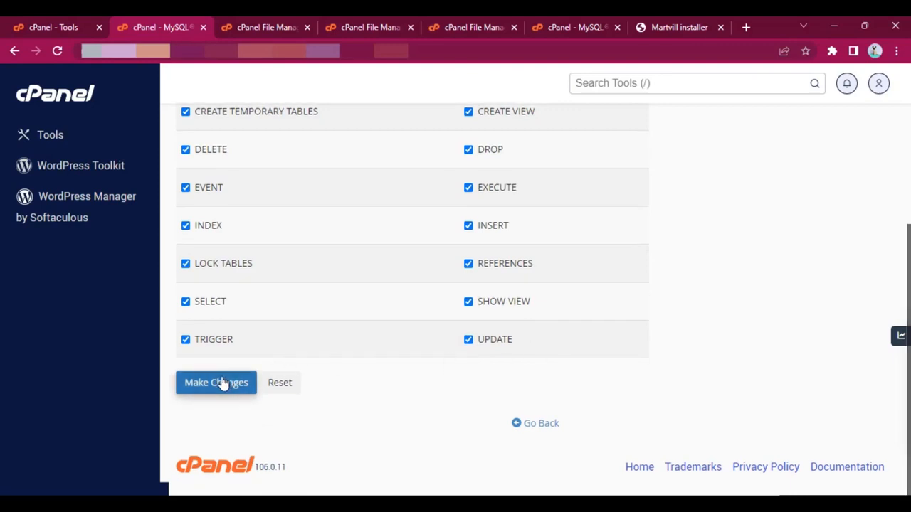
{"action": "left_click", "coordinate": [223, 382]}
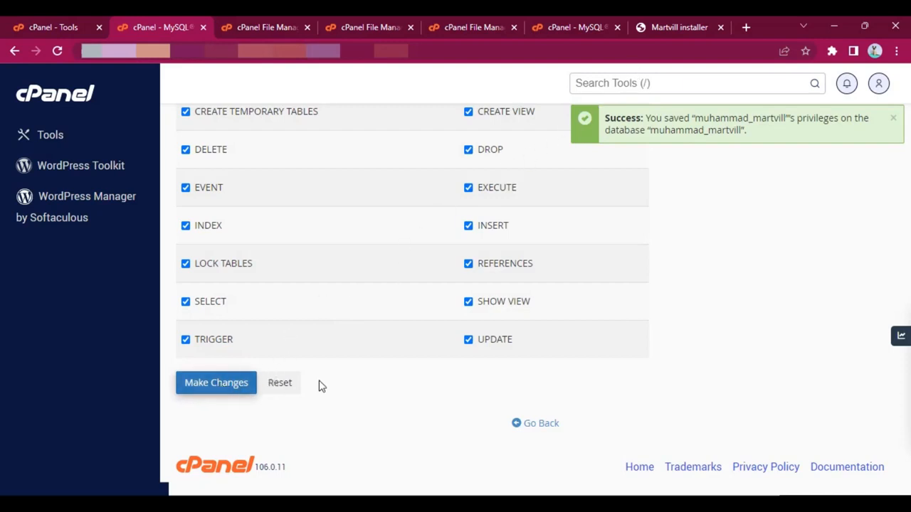
{"action": "left_click", "coordinate": [543, 424]}
Step: Back in the Martvill installer, switch on dummy data in the database settings and create the database
{"action": "left_click", "coordinate": [675, 27]}
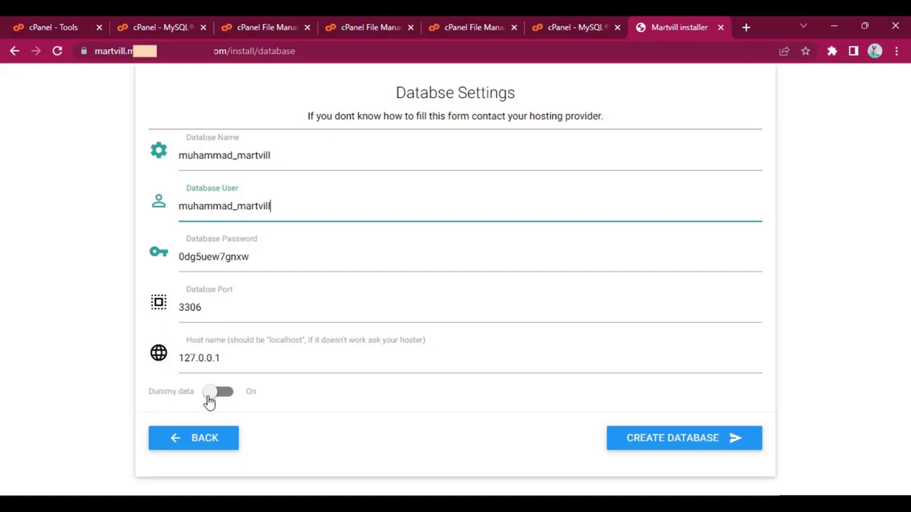
{"action": "left_click", "coordinate": [303, 397]}
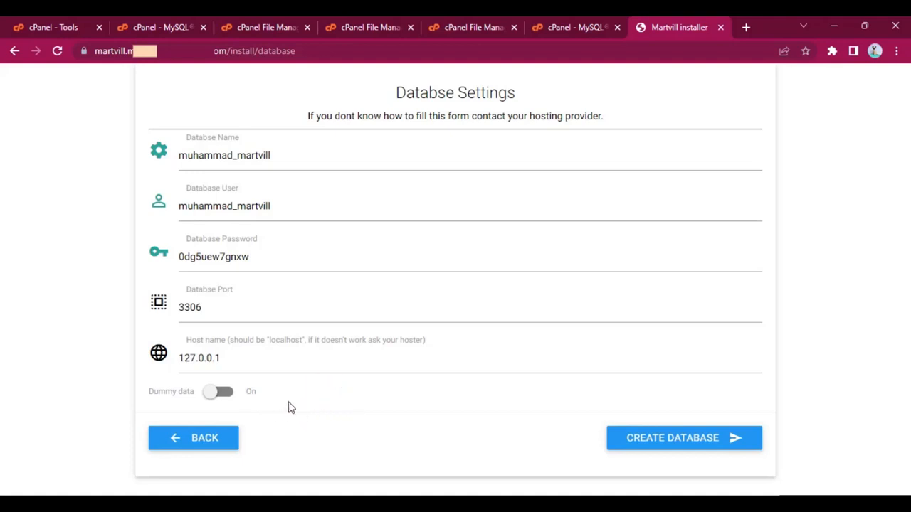
{"action": "left_click", "coordinate": [216, 396]}
{"action": "left_click", "coordinate": [229, 395]}
{"action": "left_click", "coordinate": [226, 397]}
{"action": "left_click", "coordinate": [693, 442]}
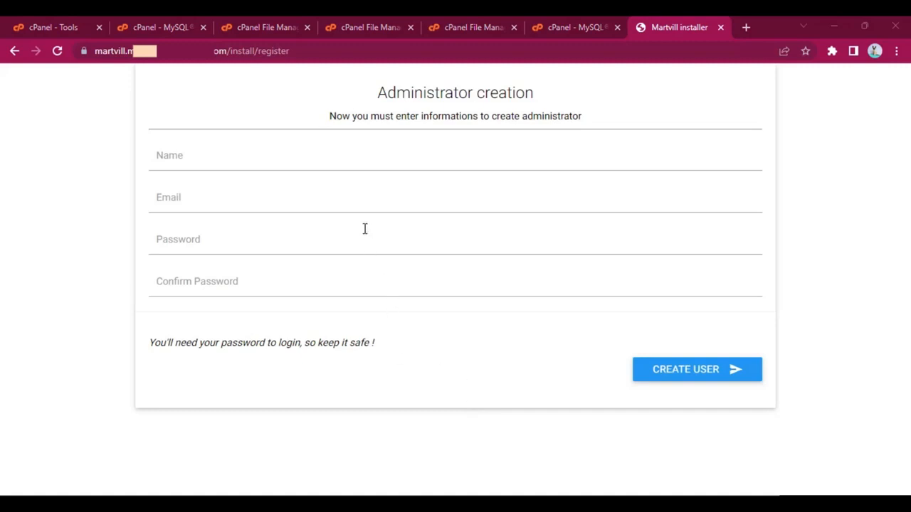
Step: Create the administrator account with the name Admin, its email and a confirmed password, and save the login in the browser
{"action": "left_click", "coordinate": [322, 161]}
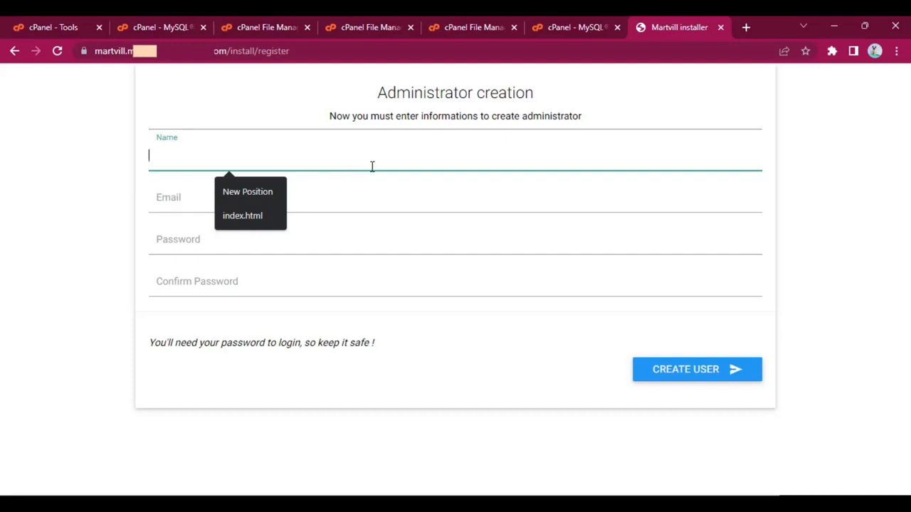
{"action": "type", "text": "Admin"}
{"action": "key", "text": "Tab"}
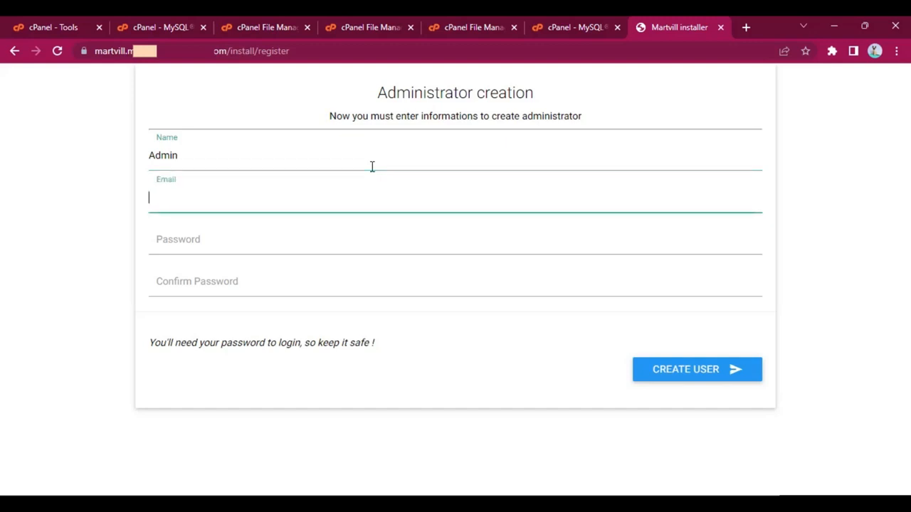
{"action": "type", "text": "admin@demo.com"}
{"action": "key", "text": "Tab"}
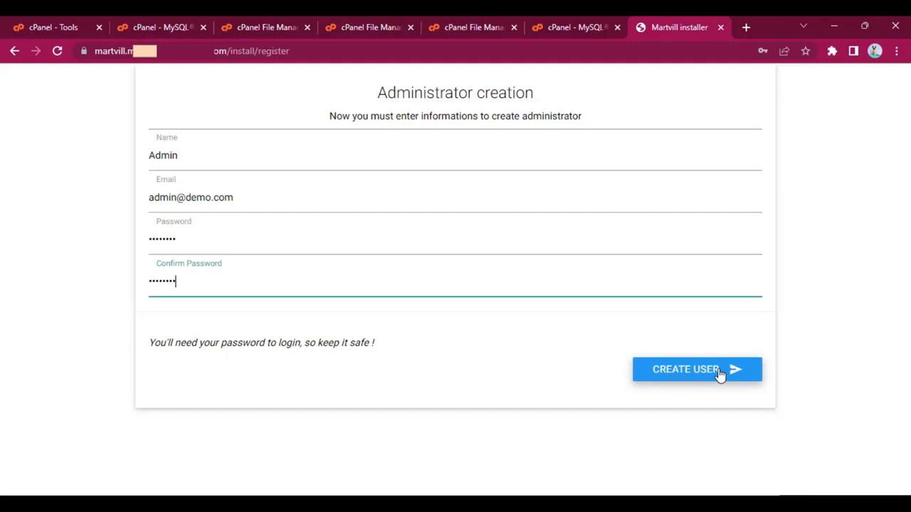
{"action": "left_click", "coordinate": [720, 375]}
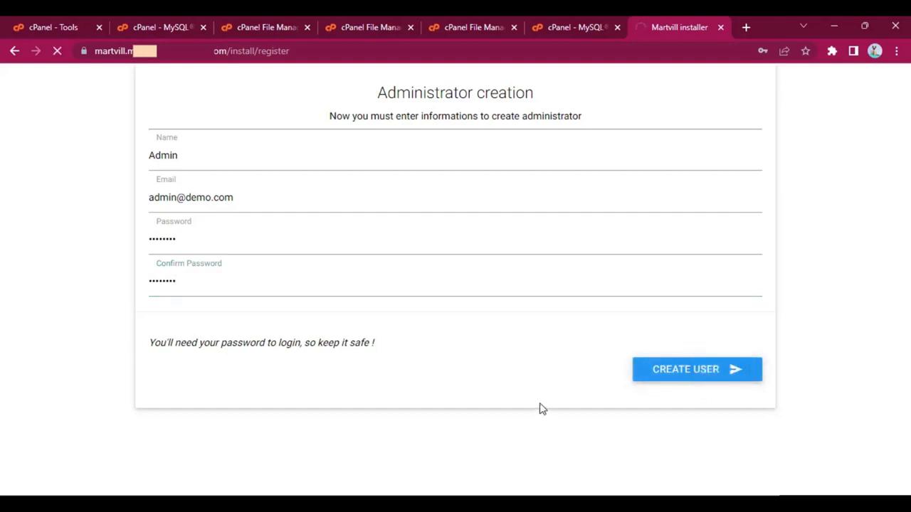
{"action": "left_click", "coordinate": [575, 229]}
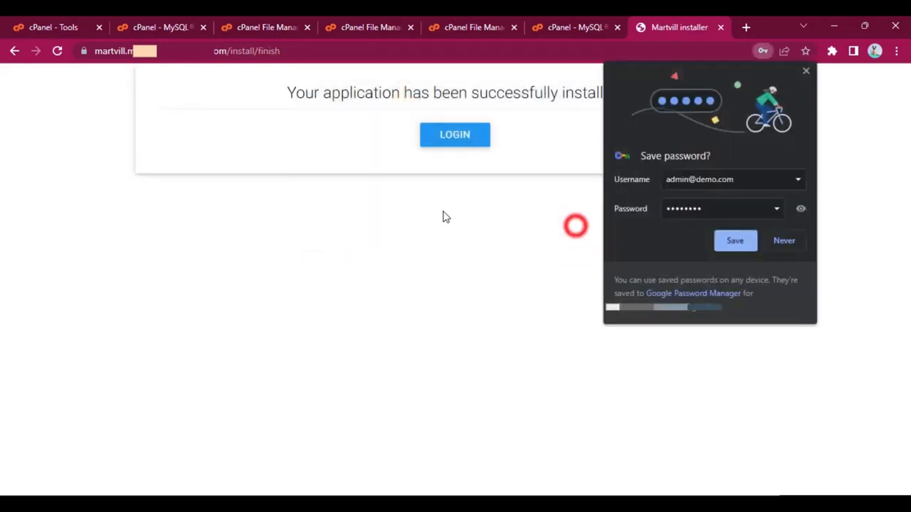
{"action": "left_click", "coordinate": [749, 242]}
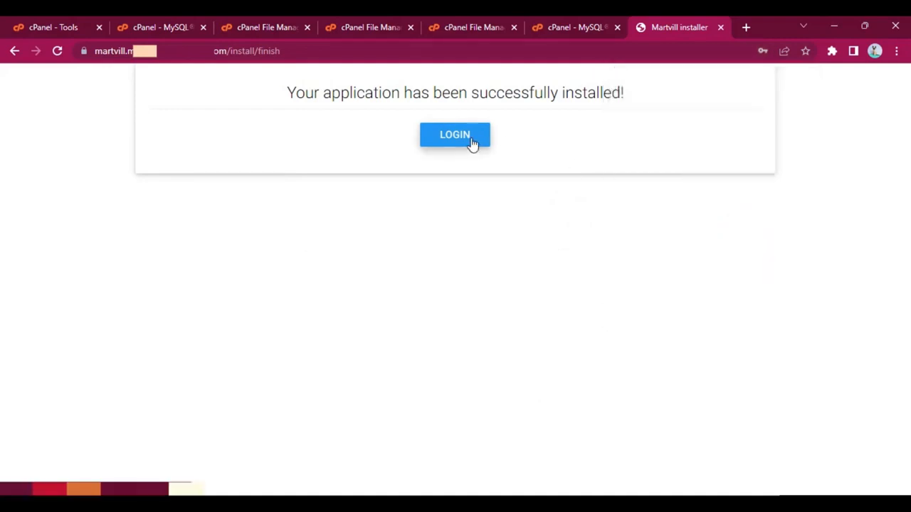
Step: Proceed to the admin login page, and load the storefront by removing admin/login from the address
{"action": "left_click", "coordinate": [471, 141]}
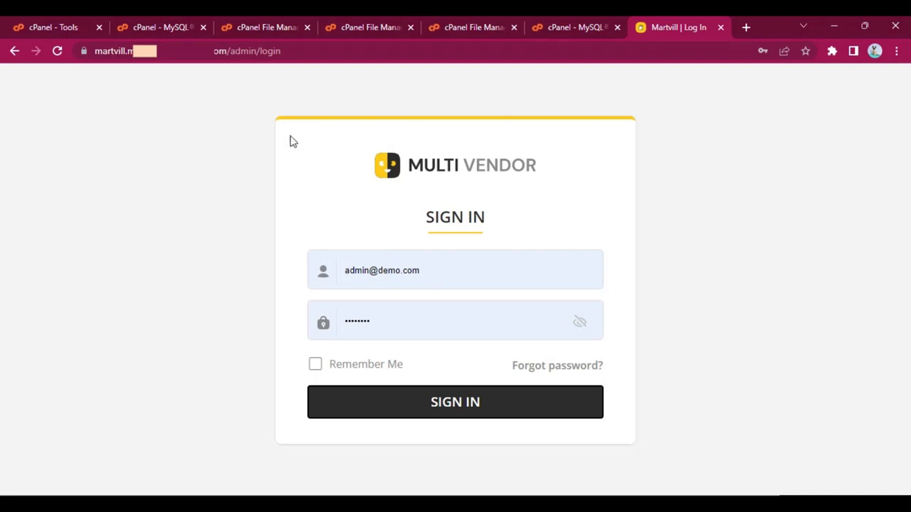
{"action": "left_click", "coordinate": [239, 53]}
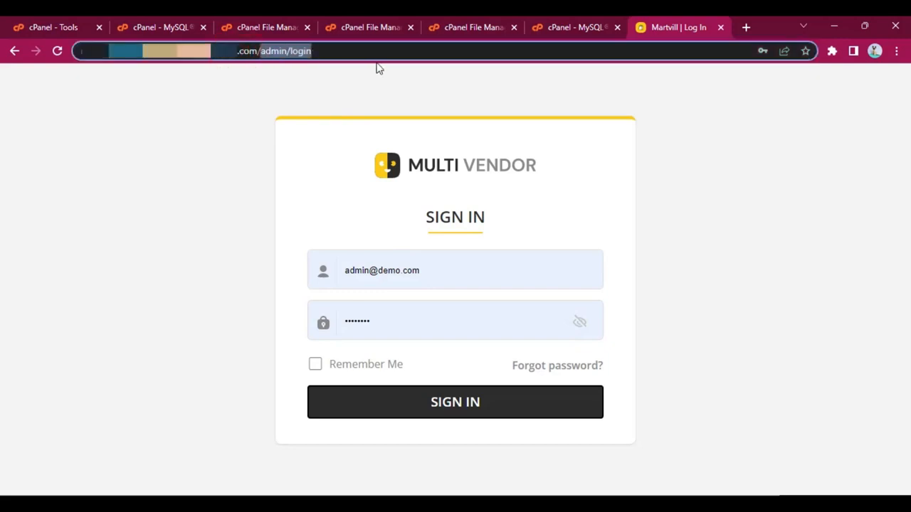
{"action": "key", "text": "BackSpace"}
{"action": "key", "text": "Return"}
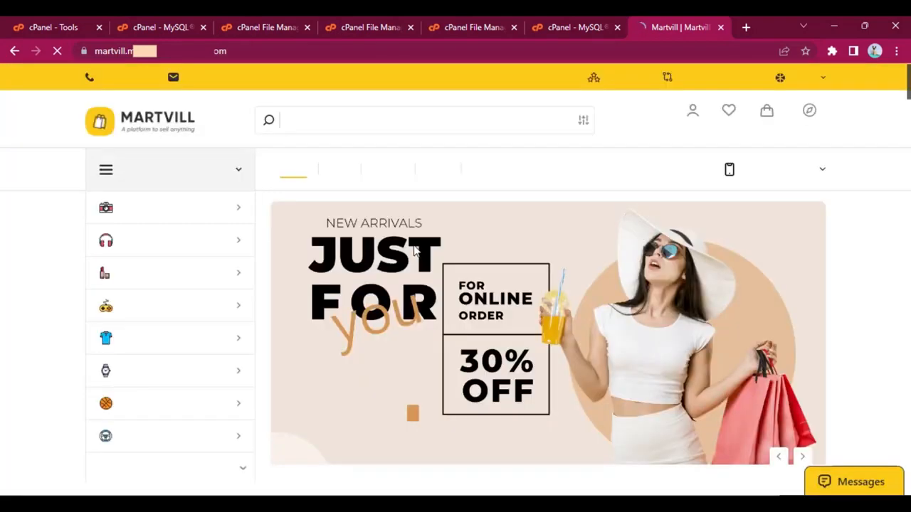
Step: Look through the storefront home page, examining its banners, category list, top categories and product sections
{"action": "scroll", "coordinate": [416, 238], "scroll_direction": "down", "scroll_amount": 5}
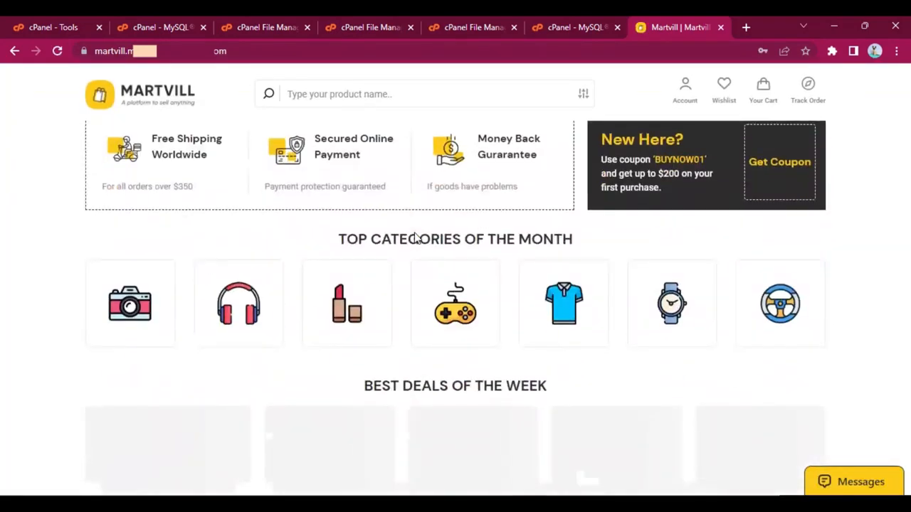
{"action": "scroll", "coordinate": [416, 238], "scroll_direction": "down", "scroll_amount": 1}
{"action": "scroll", "coordinate": [415, 234], "scroll_direction": "up", "scroll_amount": 2}
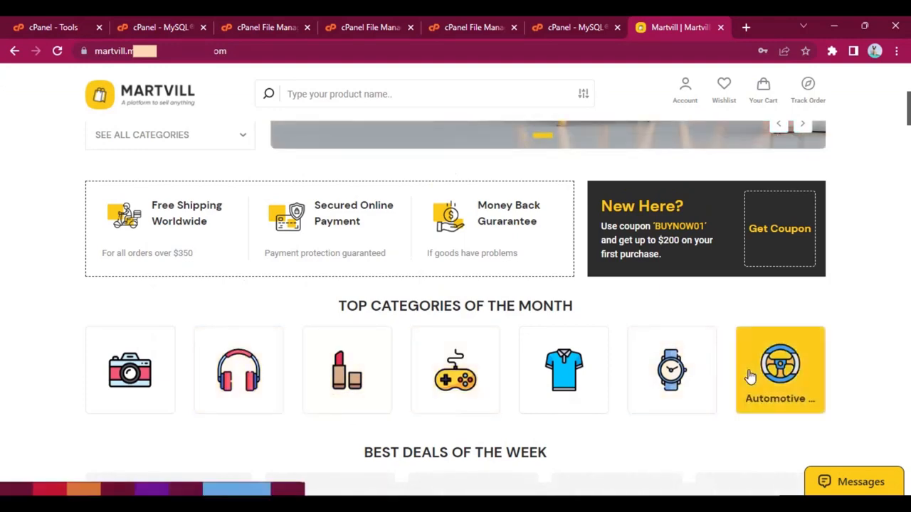
{"action": "scroll", "coordinate": [749, 370], "scroll_direction": "up", "scroll_amount": 4}
{"action": "scroll", "coordinate": [682, 333], "scroll_direction": "down", "scroll_amount": 1}
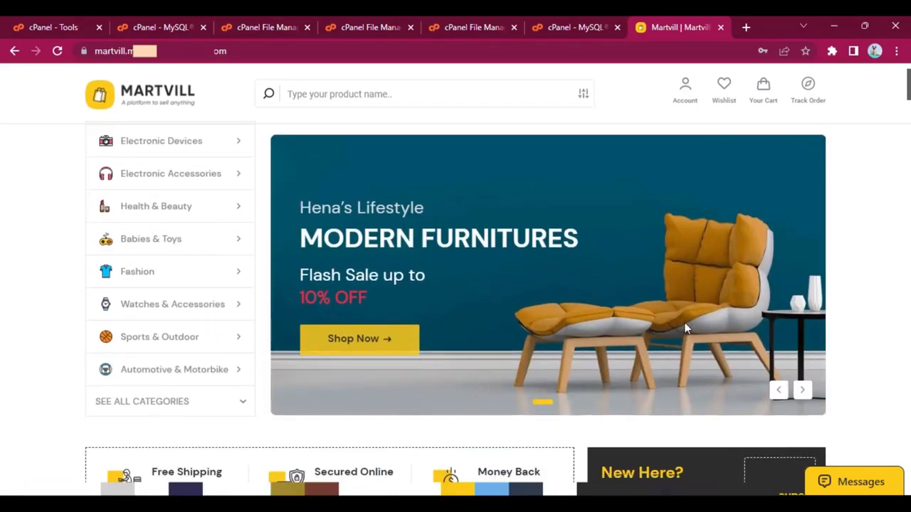
{"action": "scroll", "coordinate": [688, 326], "scroll_direction": "down", "scroll_amount": 5}
{"action": "scroll", "coordinate": [689, 326], "scroll_direction": "down", "scroll_amount": 10}
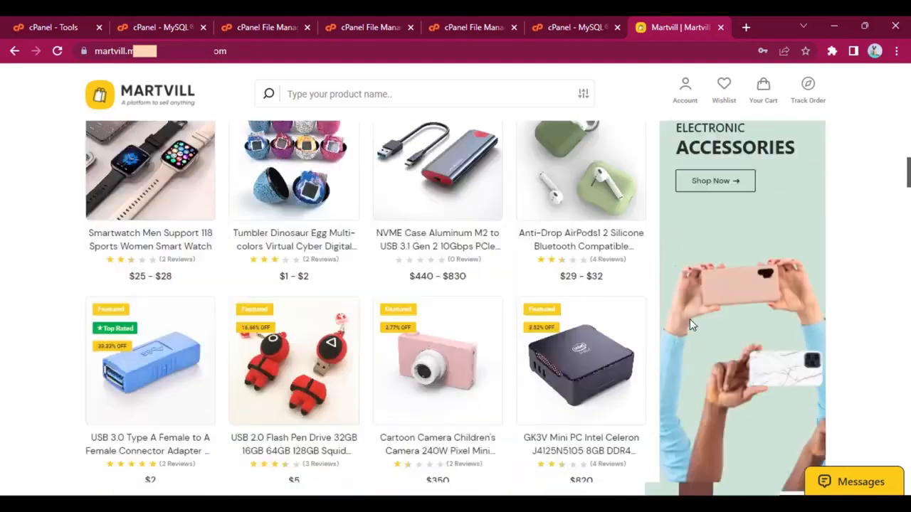
{"action": "scroll", "coordinate": [690, 322], "scroll_direction": "up", "scroll_amount": 15}
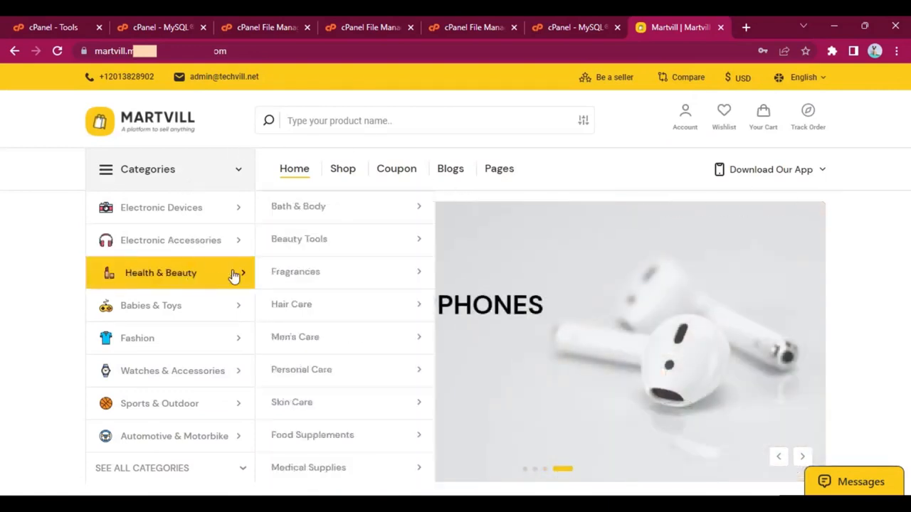
{"action": "scroll", "coordinate": [235, 276], "scroll_direction": "down", "scroll_amount": 3}
{"action": "scroll", "coordinate": [235, 276], "scroll_direction": "up", "scroll_amount": 1}
{"action": "scroll", "coordinate": [228, 272], "scroll_direction": "down", "scroll_amount": 8}
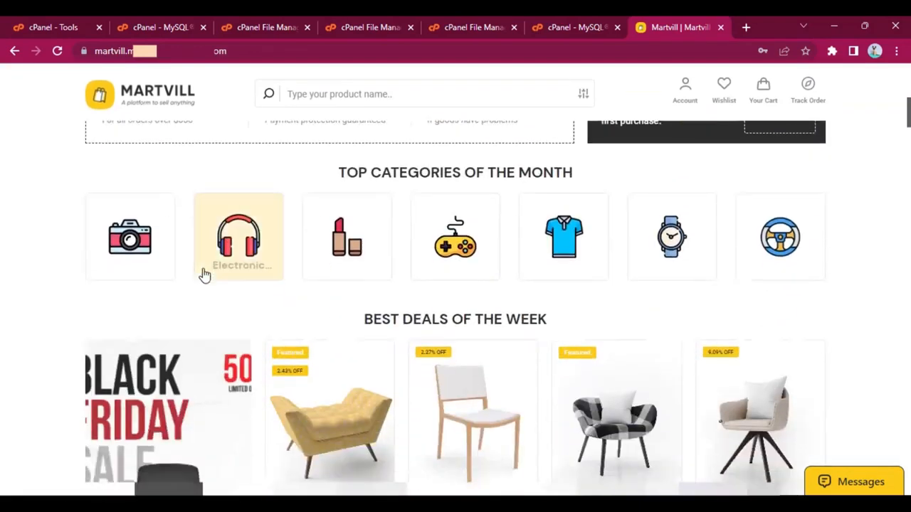
{"action": "scroll", "coordinate": [547, 258], "scroll_direction": "up", "scroll_amount": 4}
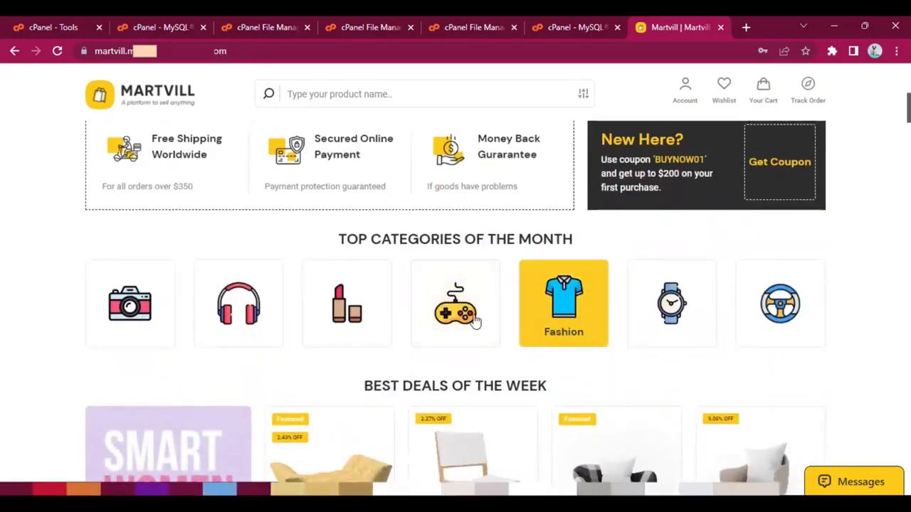
{"action": "scroll", "coordinate": [427, 317], "scroll_direction": "up", "scroll_amount": 8}
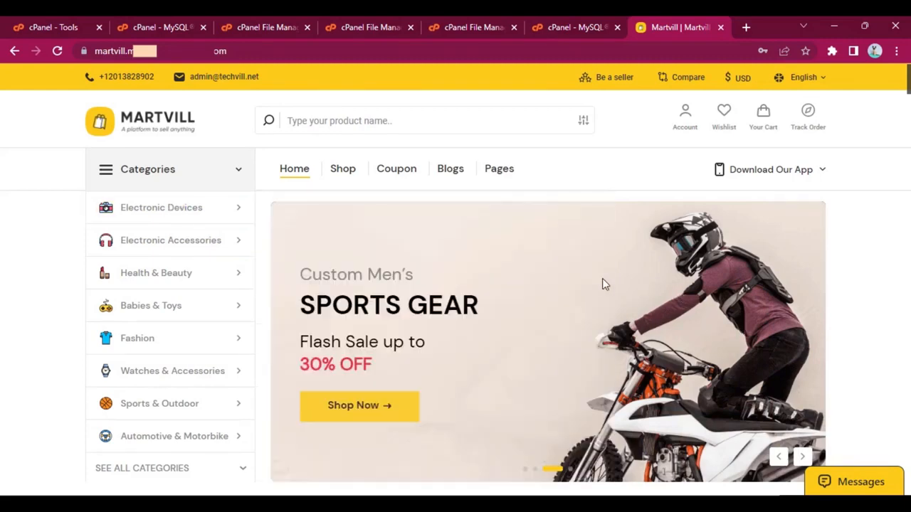
Step: Open the admin login page by adding /admin to the storefront's address
{"action": "left_click", "coordinate": [313, 55]}
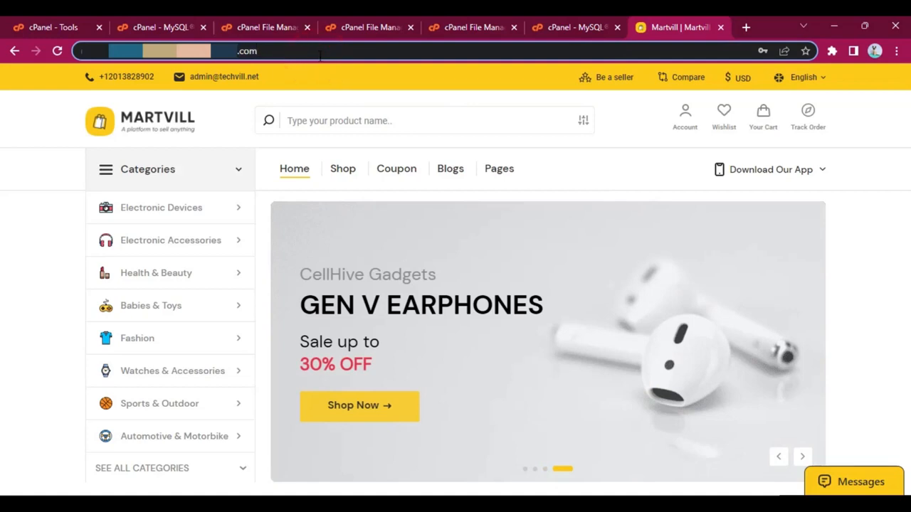
{"action": "key", "text": "ctrl+v"}
{"action": "type", "text": "admin"}
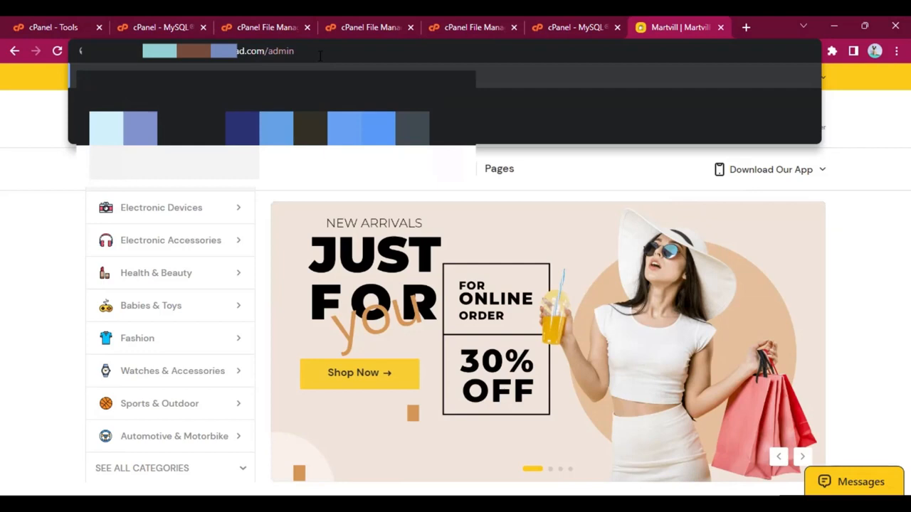
{"action": "key", "text": "Return"}
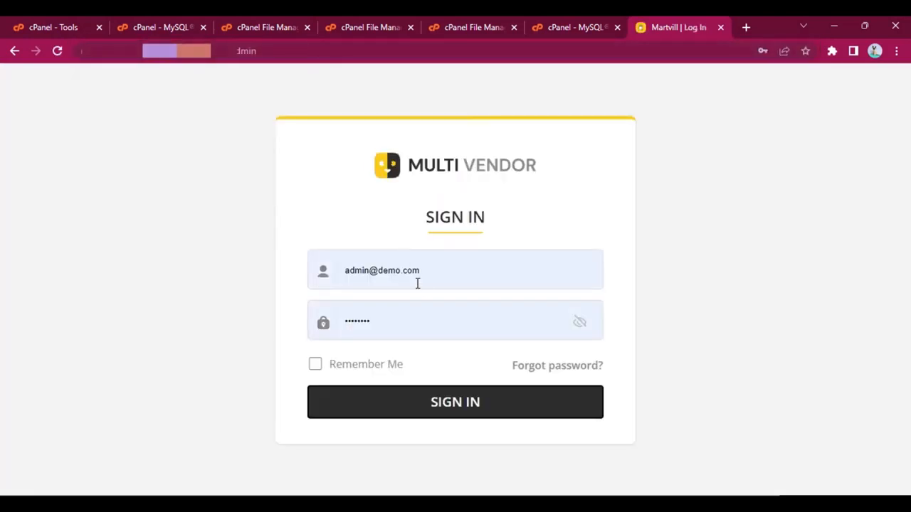
Step: Sign in to the Martvill admin panel with the saved administrator credentials
{"action": "left_click", "coordinate": [421, 279]}
{"action": "left_click", "coordinate": [219, 327]}
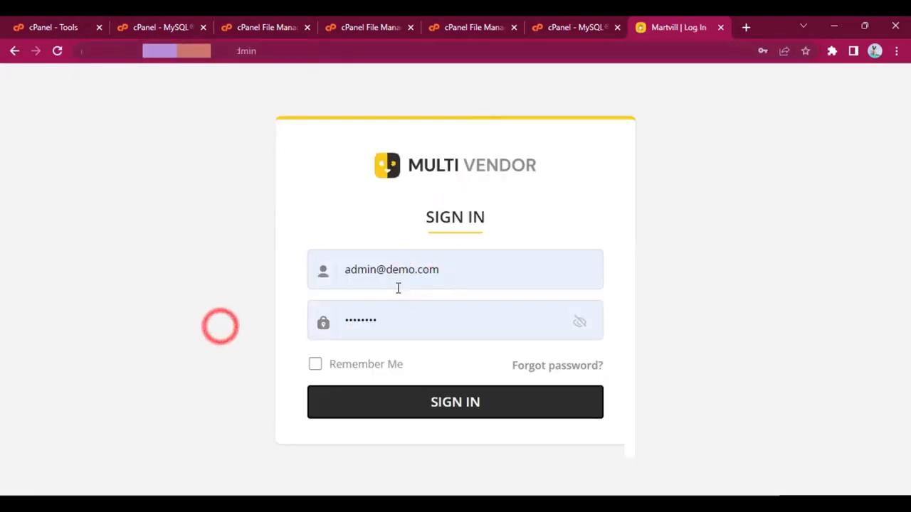
{"action": "triple_click", "coordinate": [362, 275]}
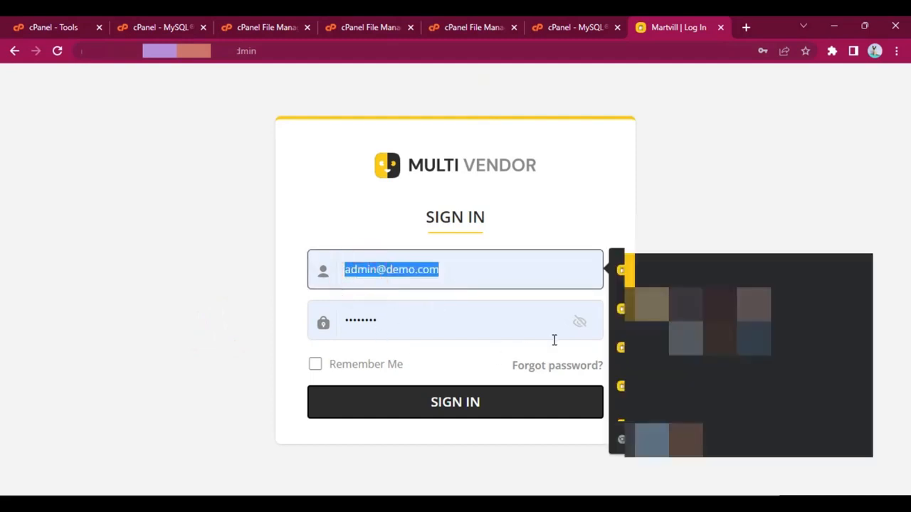
{"action": "left_click", "coordinate": [269, 349]}
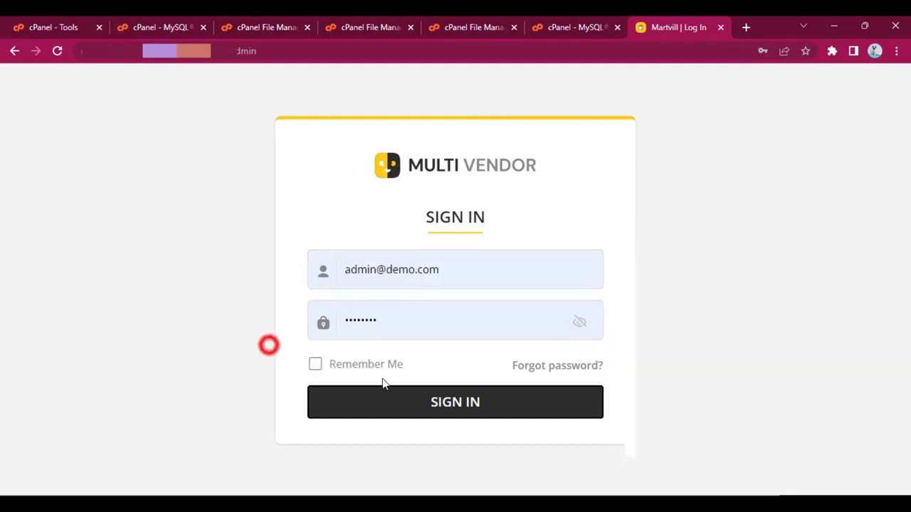
{"action": "left_click", "coordinate": [457, 402]}
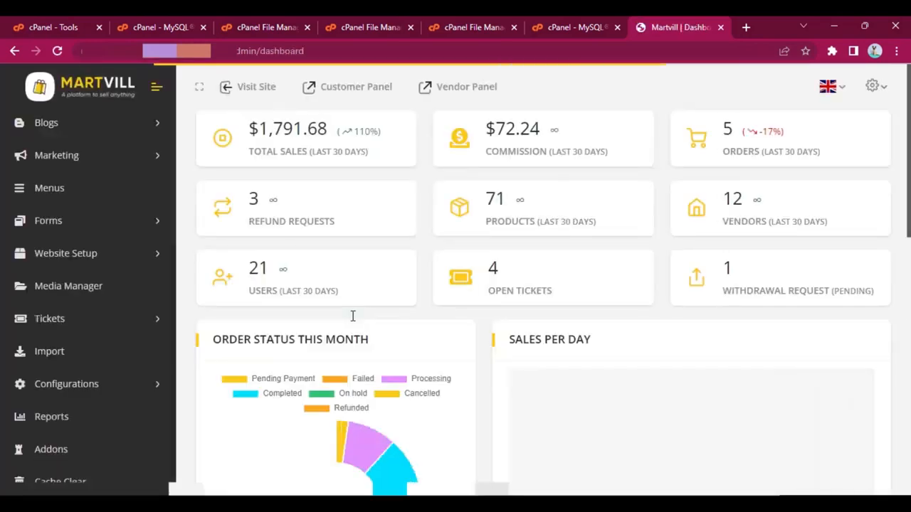
Step: Look over the admin dashboard's sales statistics, vendor tables and most sold product and brand lists
{"action": "left_click", "coordinate": [572, 229]}
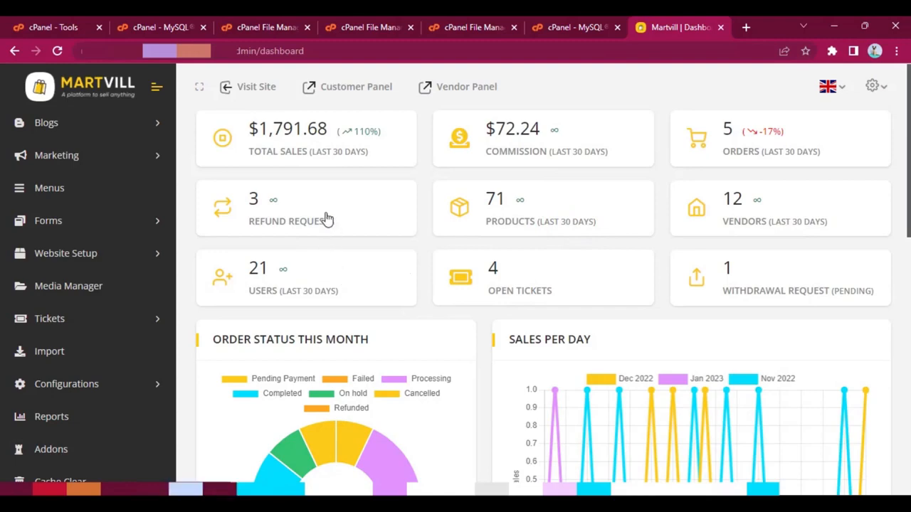
{"action": "scroll", "coordinate": [732, 285], "scroll_direction": "down", "scroll_amount": 6}
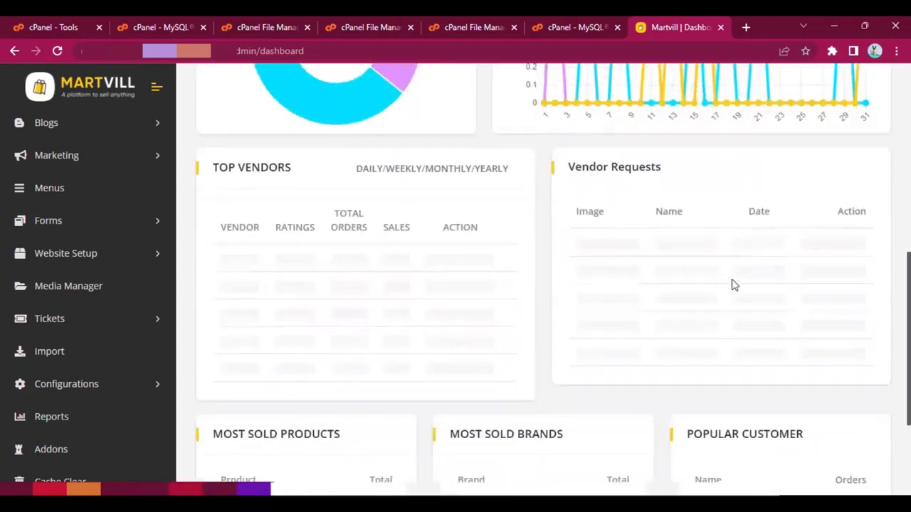
{"action": "scroll", "coordinate": [688, 297], "scroll_direction": "down", "scroll_amount": 3}
{"action": "scroll", "coordinate": [688, 296], "scroll_direction": "up", "scroll_amount": 9}
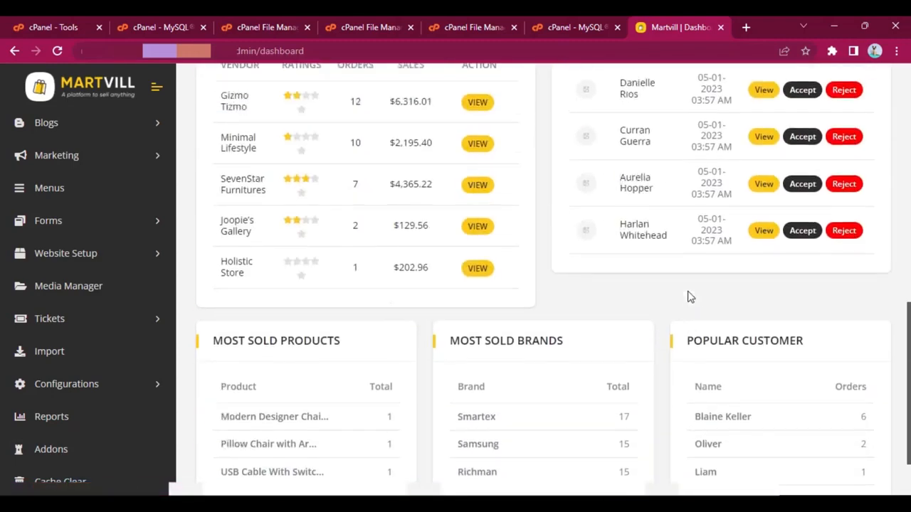